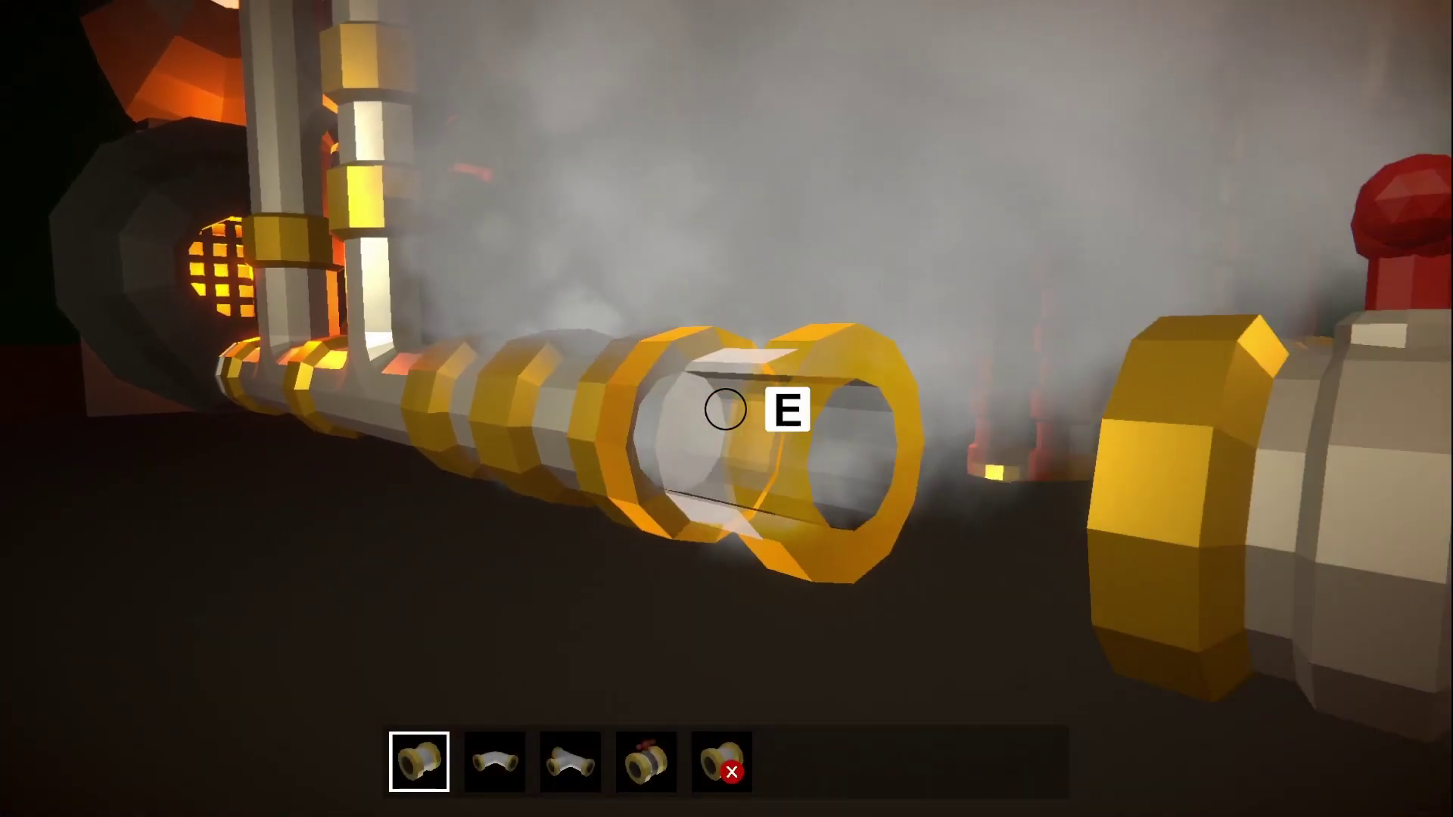
{"action": "left_click", "coordinate": [725, 409]}
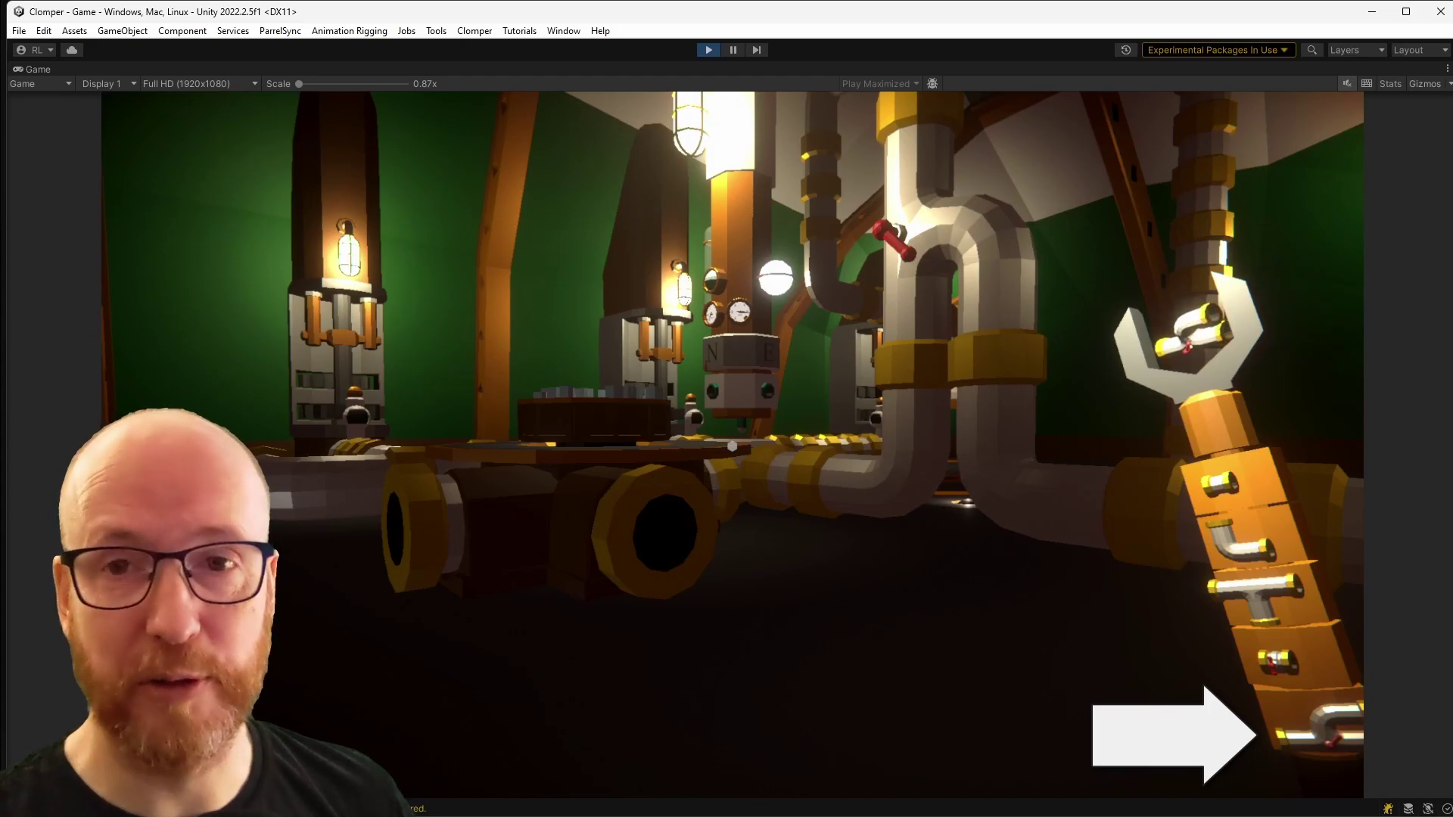
{"action": "left_click_drag", "start_coordinate": [779, 439], "coordinate": [787, 447]}
{"action": "key", "text": "e"}
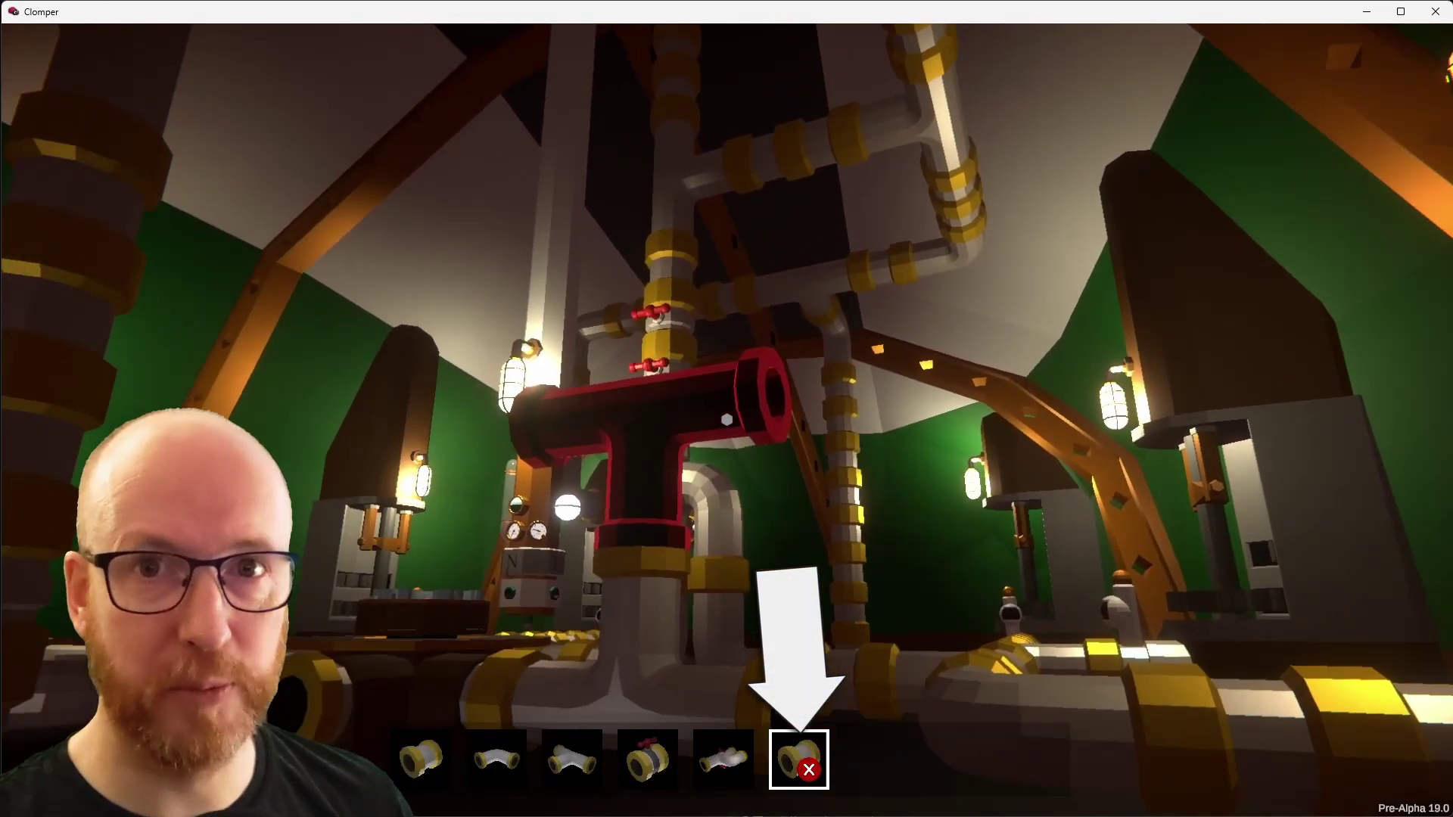
{"action": "left_click", "coordinate": [727, 419]}
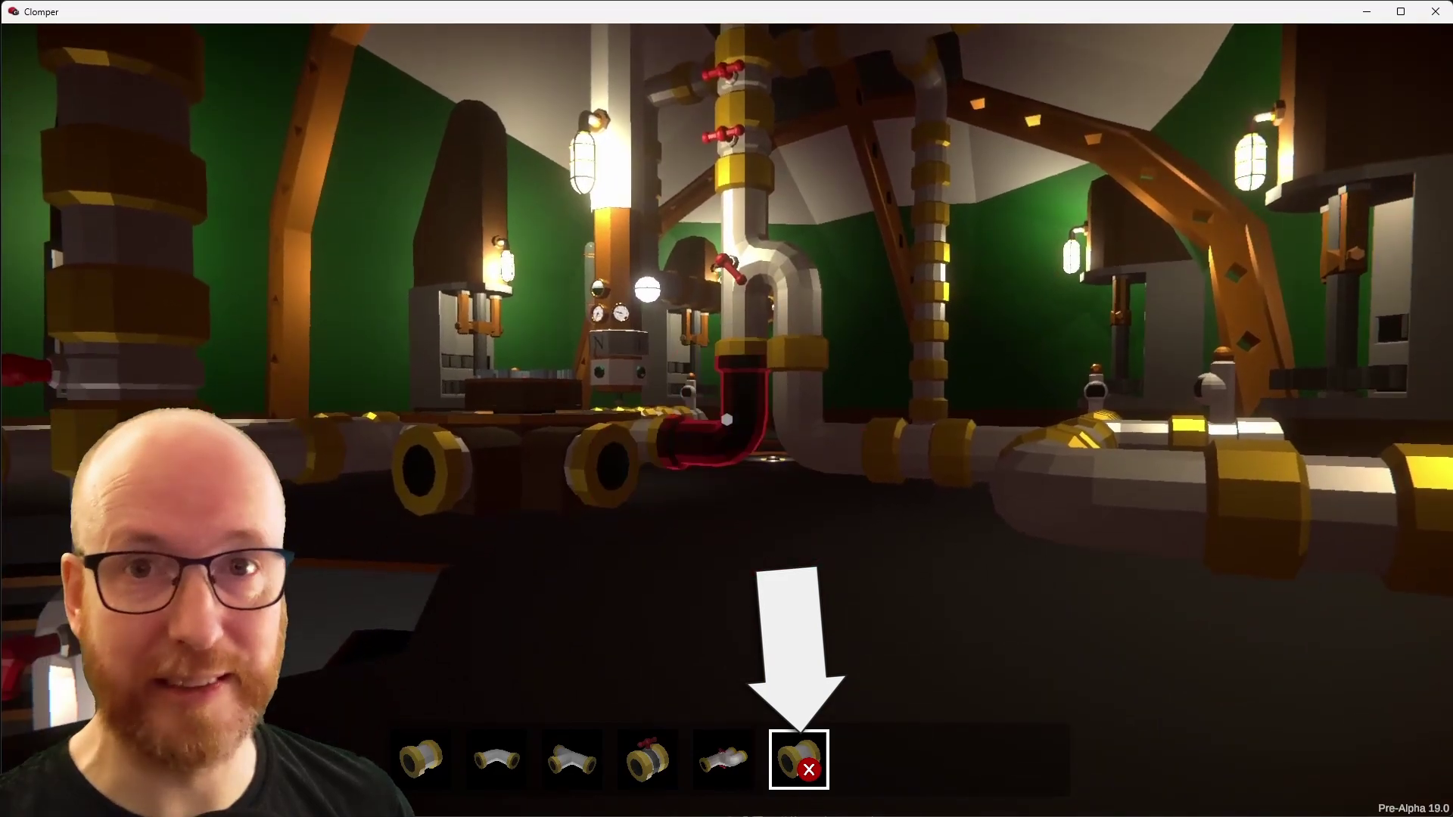
{"action": "key", "text": "5"}
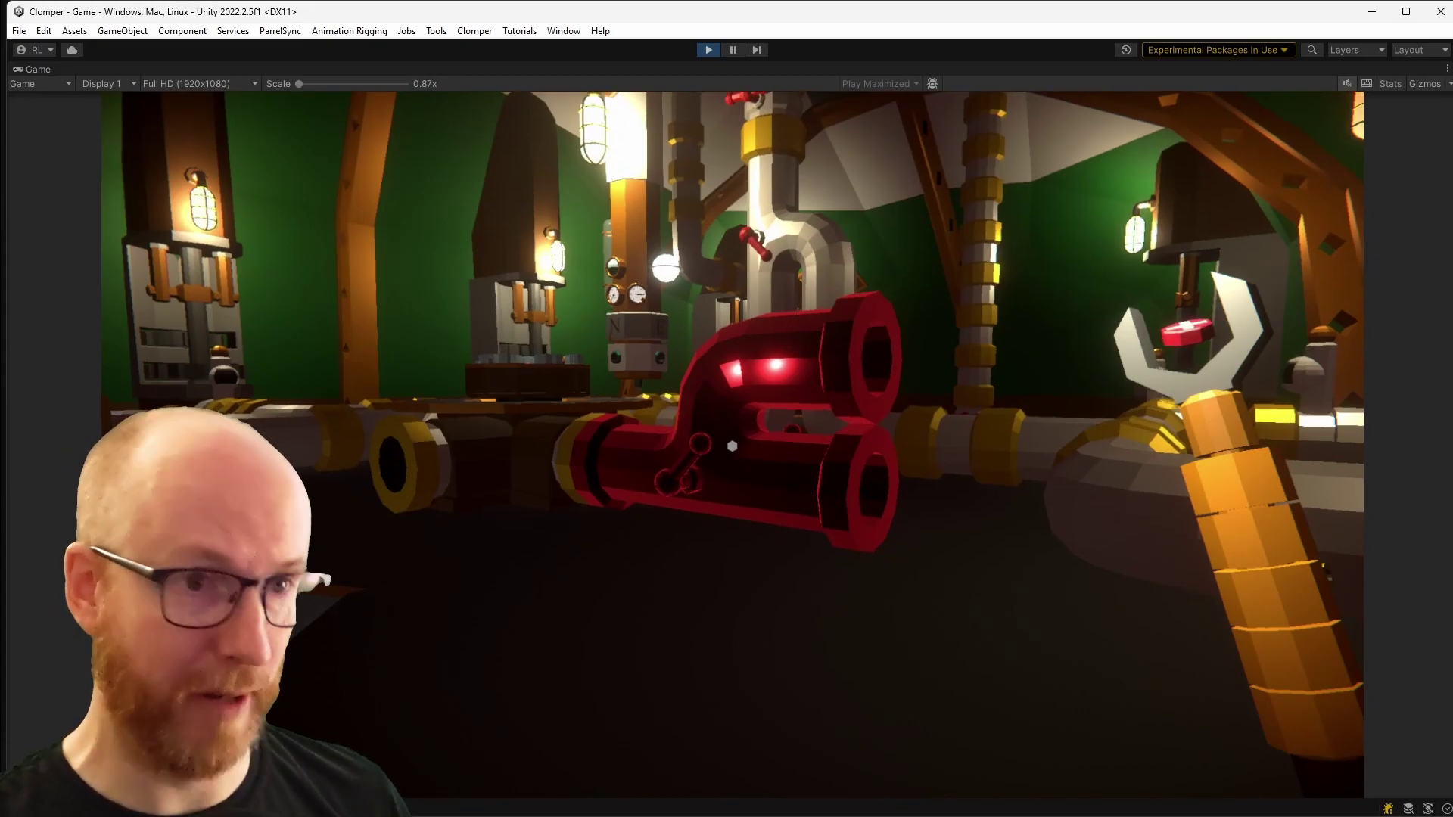
{"action": "left_click", "coordinate": [732, 446]}
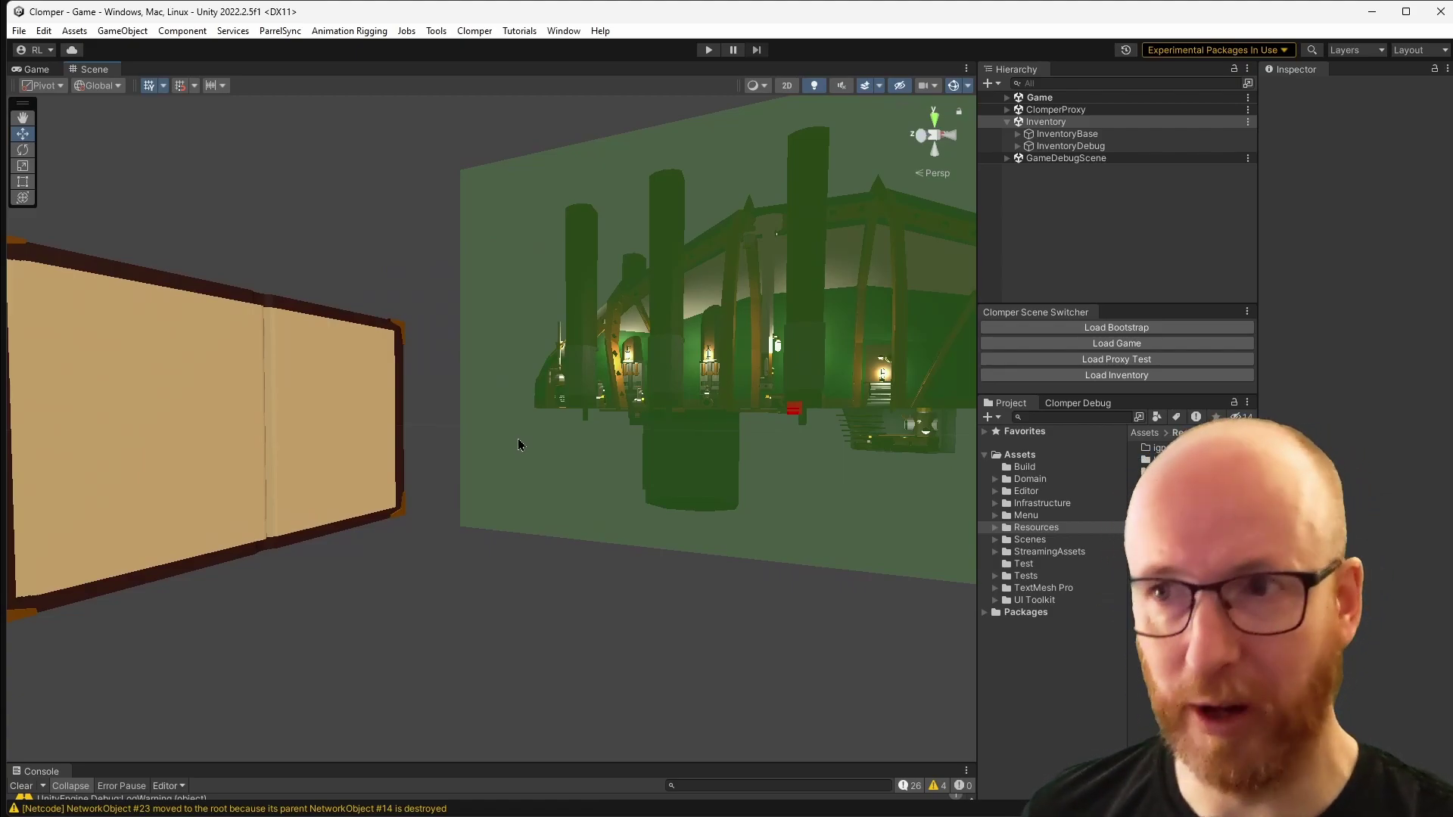
- Inspect the Camera, Light Key and Under Light objects inside InventoryBase of the Inventory scene
{"action": "right_click_drag", "start_coordinate": [517, 445], "coordinate": [552, 432]}
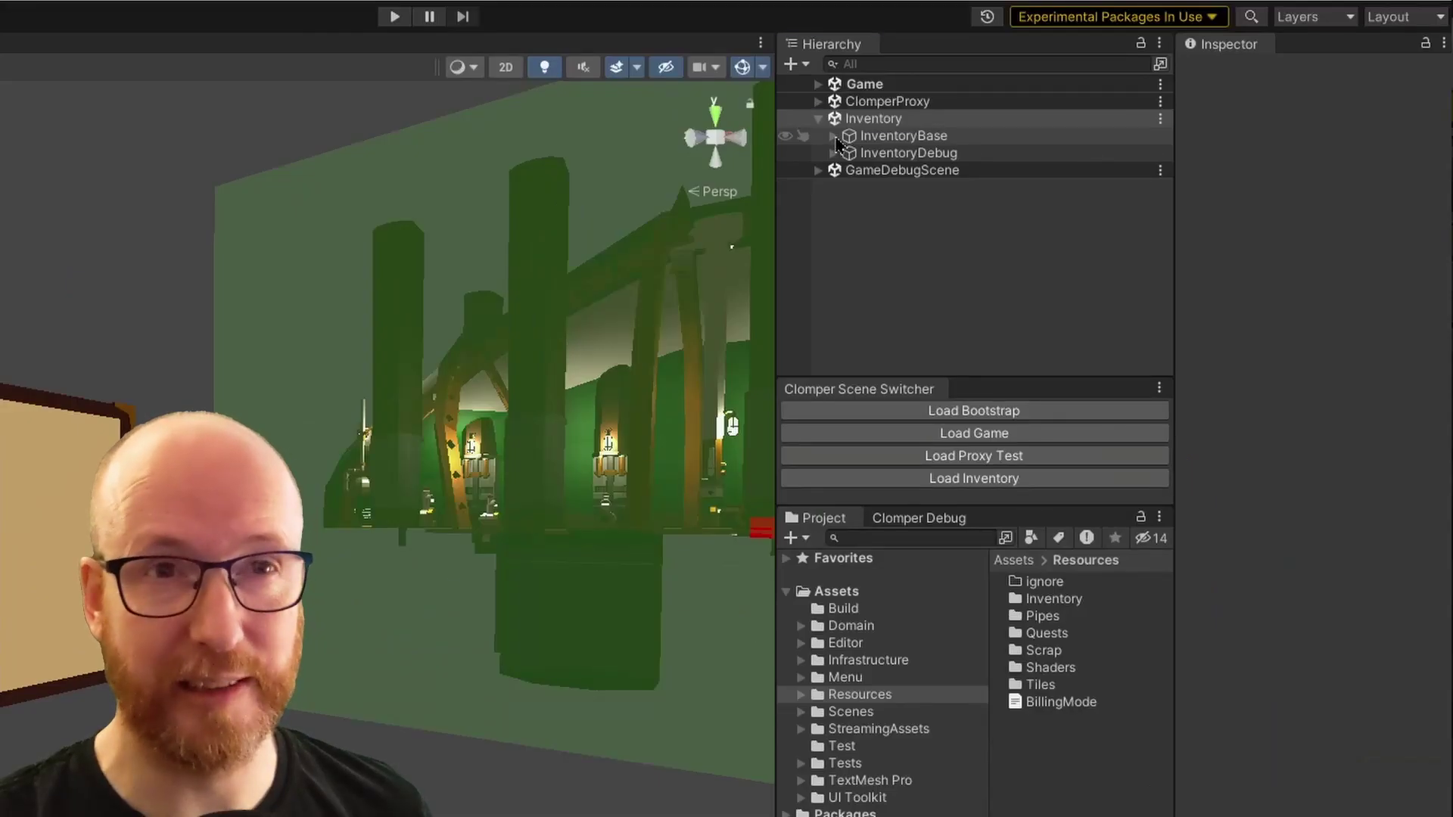
{"action": "left_click", "coordinate": [834, 136]}
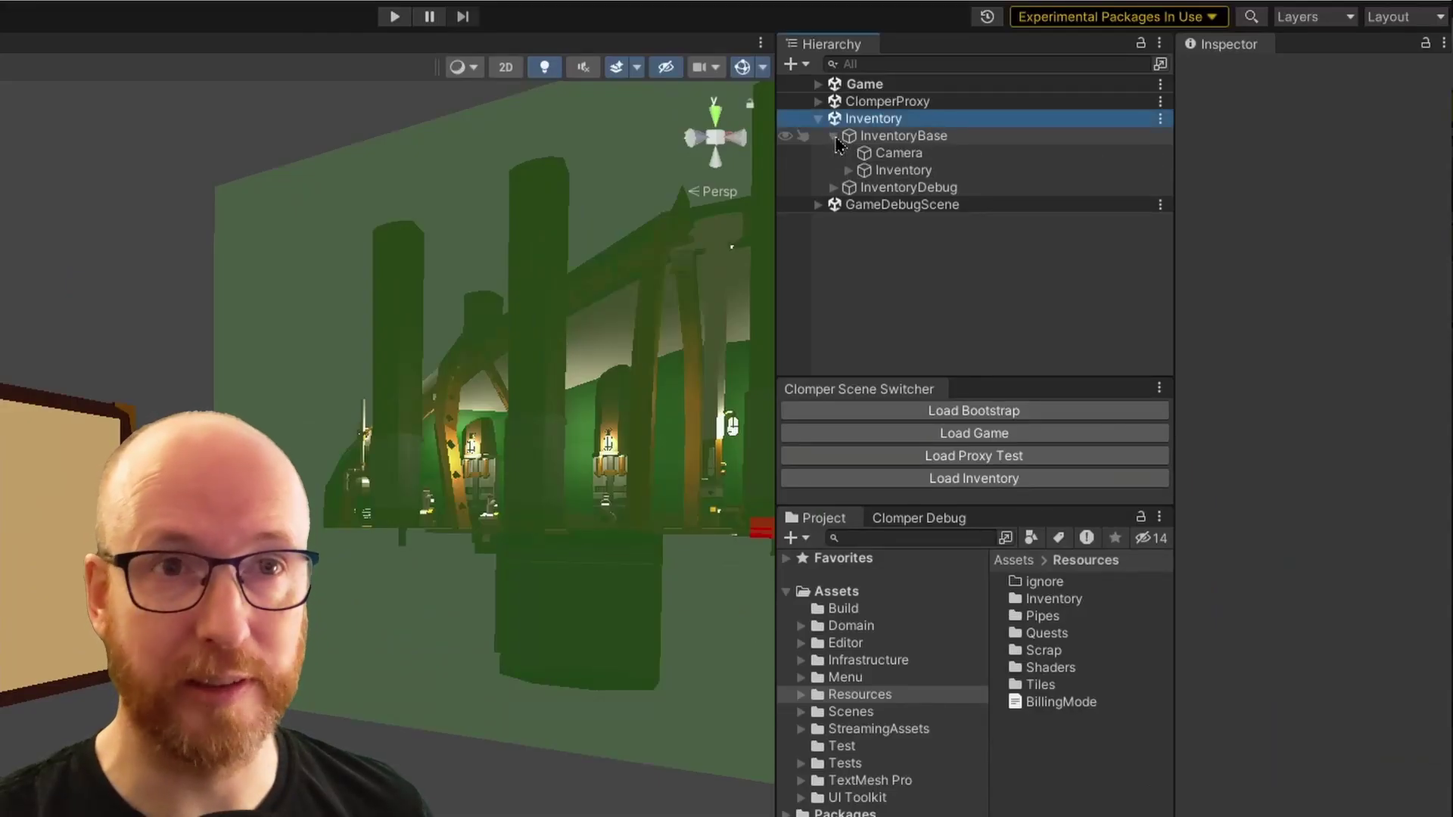
{"action": "left_click", "coordinate": [878, 155]}
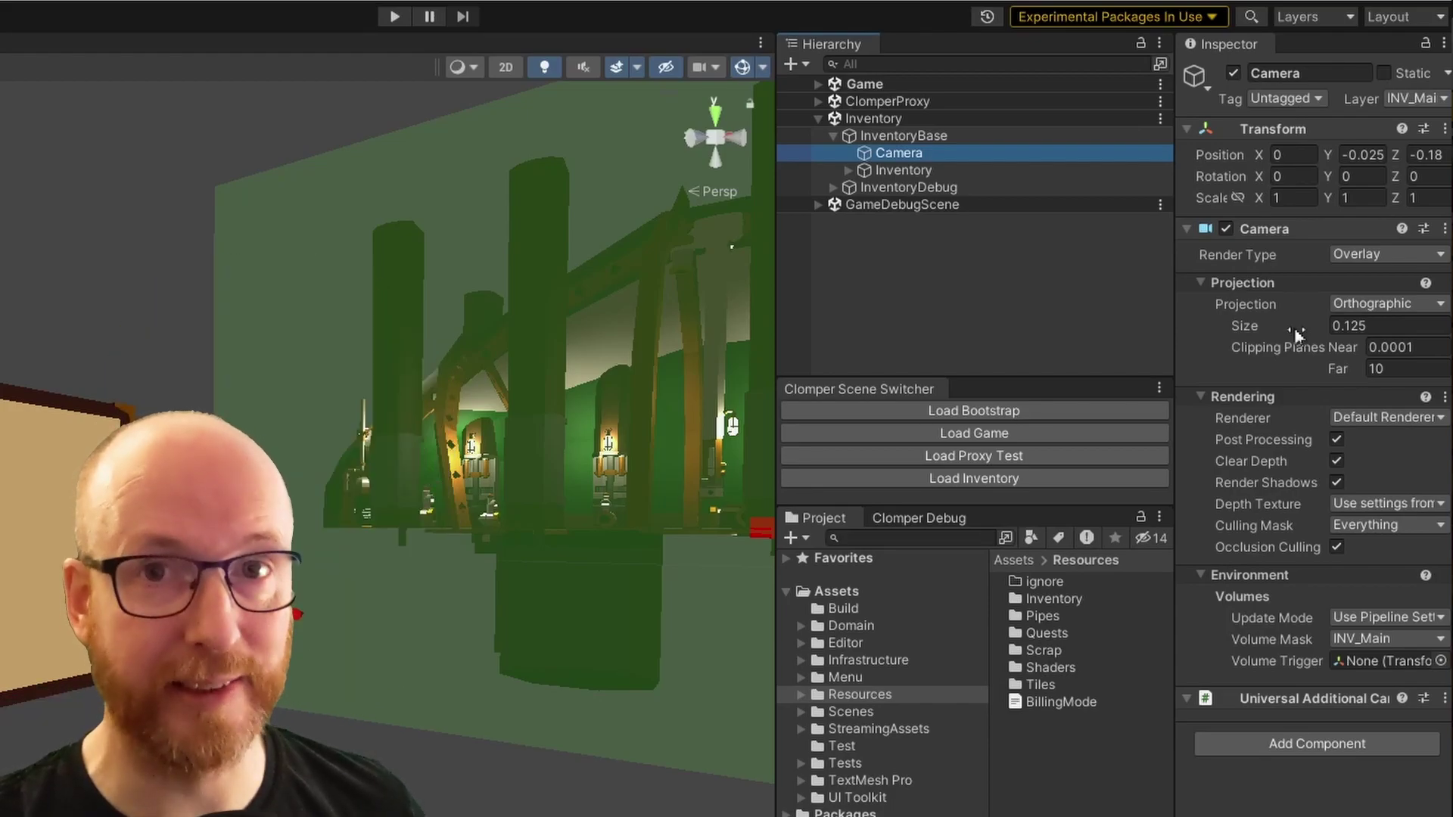
{"action": "left_click", "coordinate": [848, 172]}
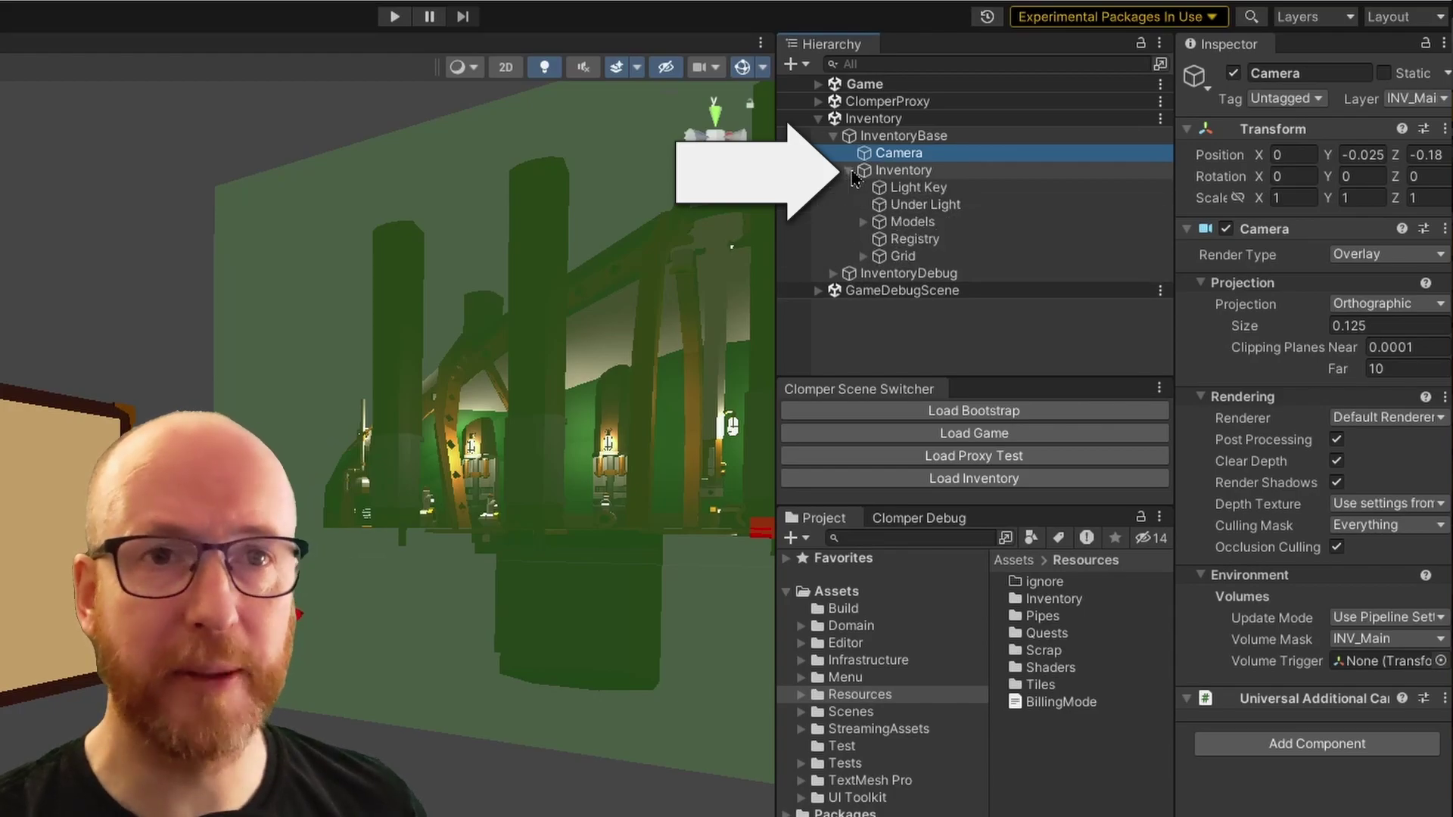
{"action": "left_click", "coordinate": [924, 190]}
{"action": "key", "text": "Down"}
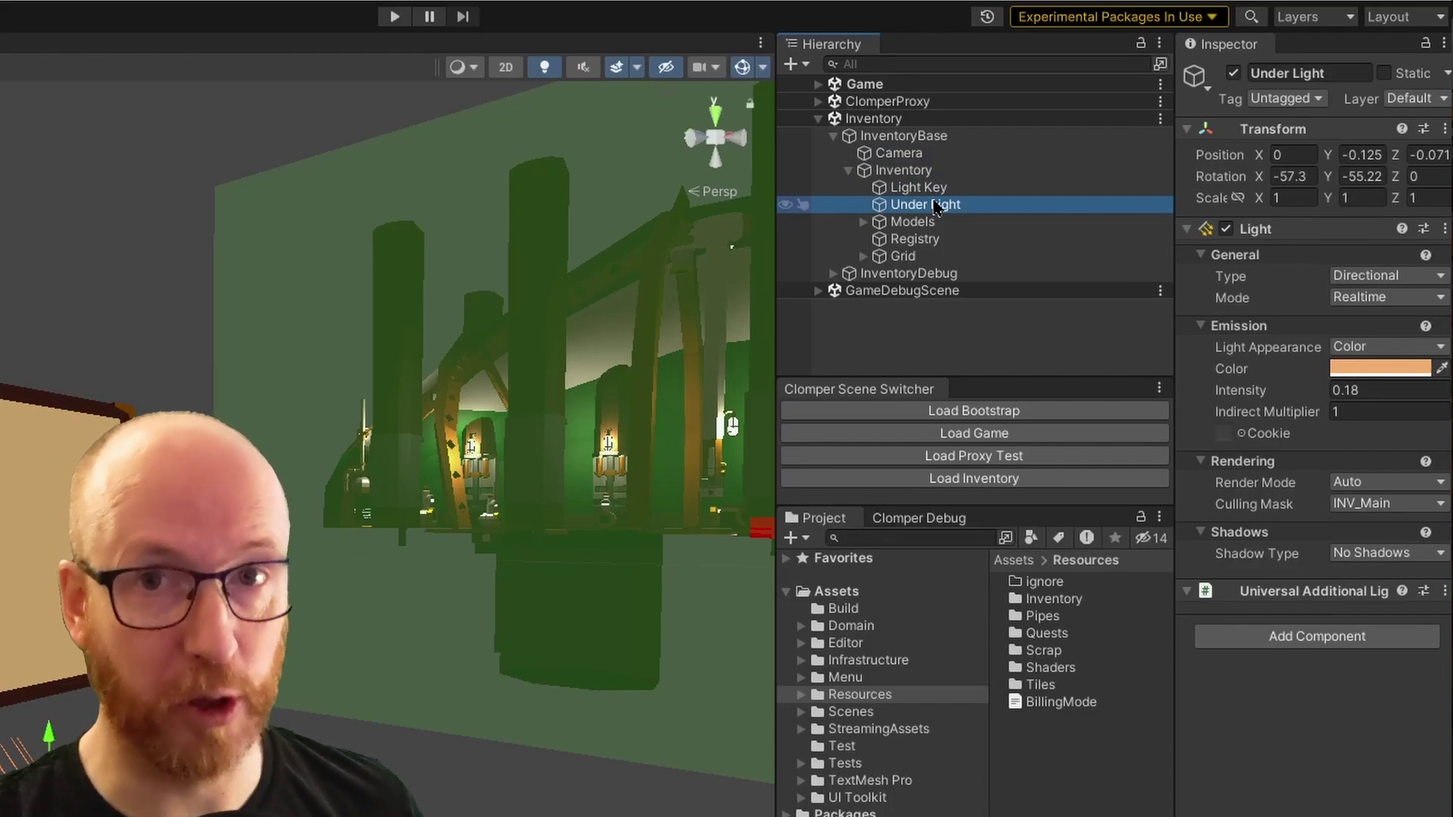
- Inspect the Models object of the inventory and its Cover and Pages children
{"action": "left_click", "coordinate": [891, 224]}
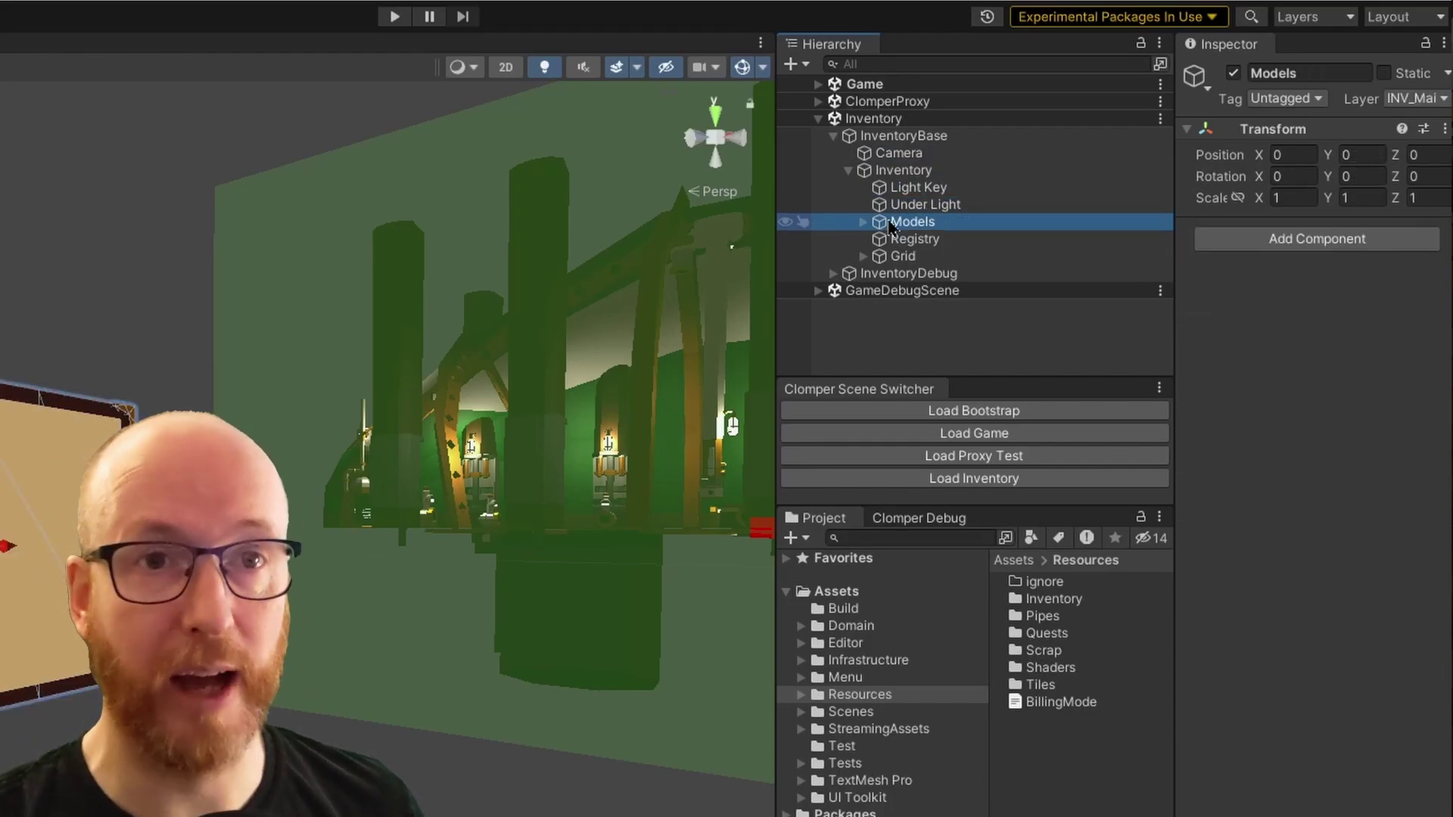
{"action": "left_click", "coordinate": [864, 222]}
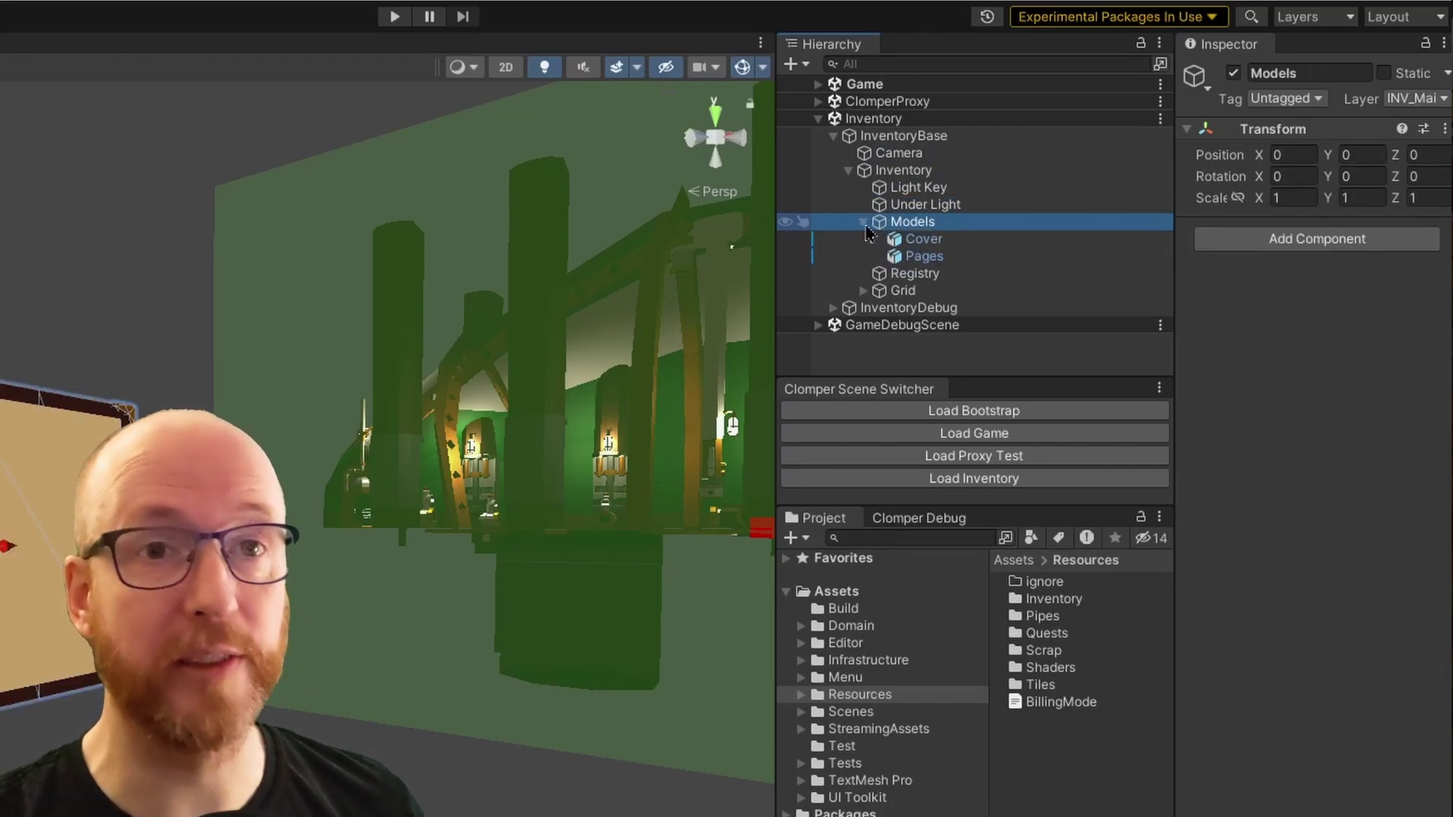
{"action": "left_click", "coordinate": [922, 240]}
{"action": "left_click", "coordinate": [921, 257]}
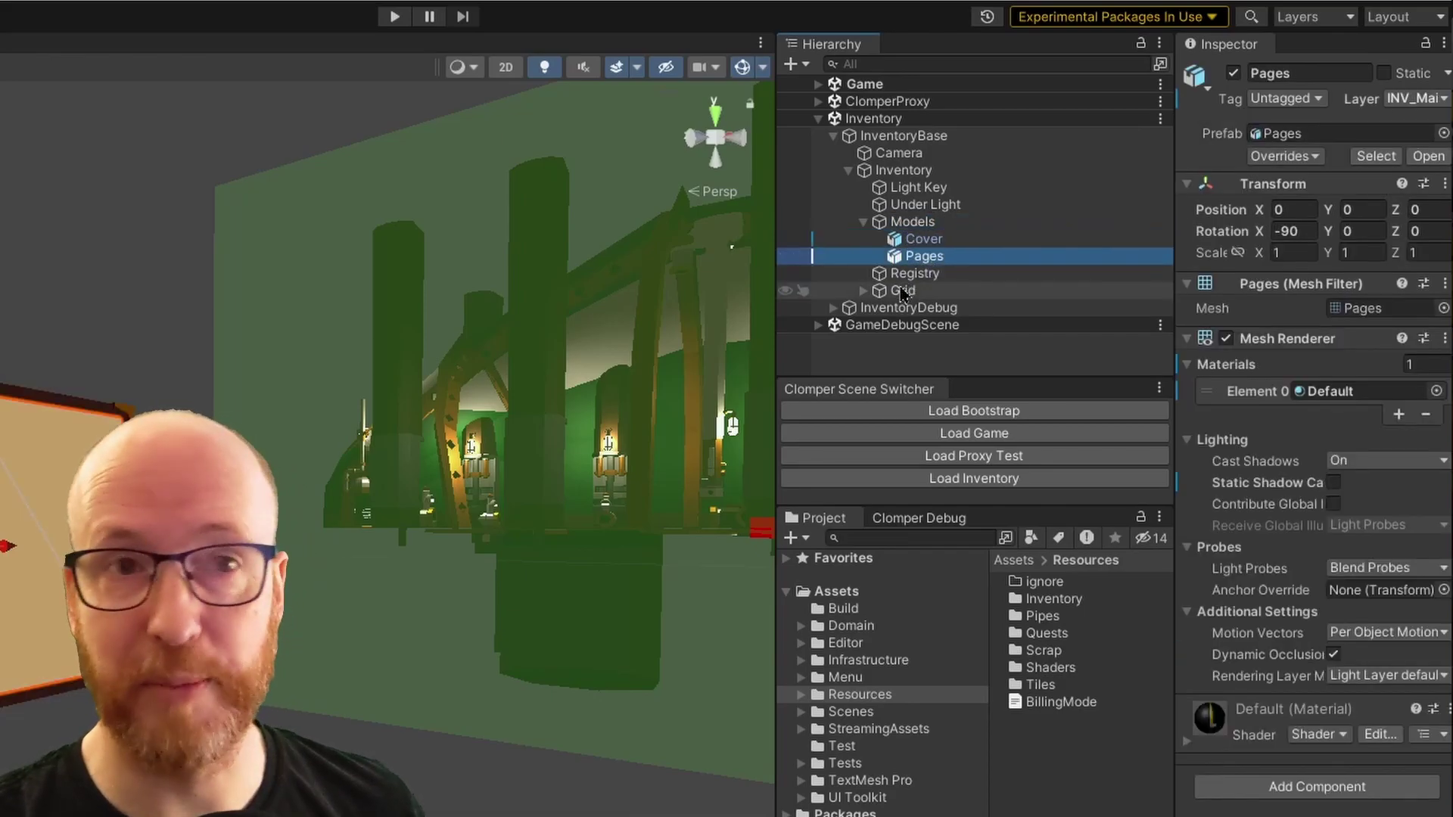
- Inspect the inventory's Registry object and the Grid object with its Left and Right start offsets
{"action": "left_click", "coordinate": [912, 274]}
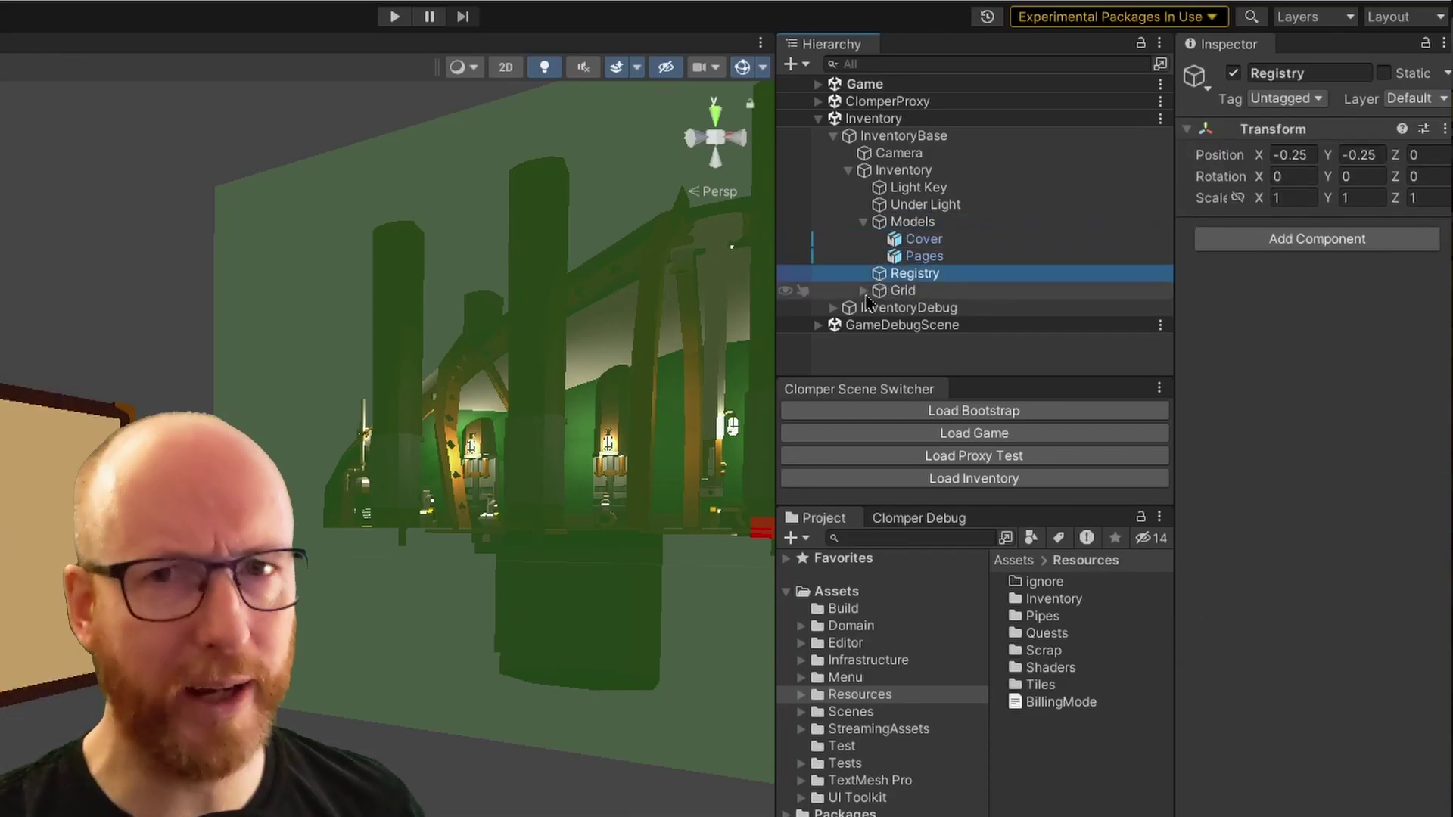
{"action": "left_click", "coordinate": [864, 292]}
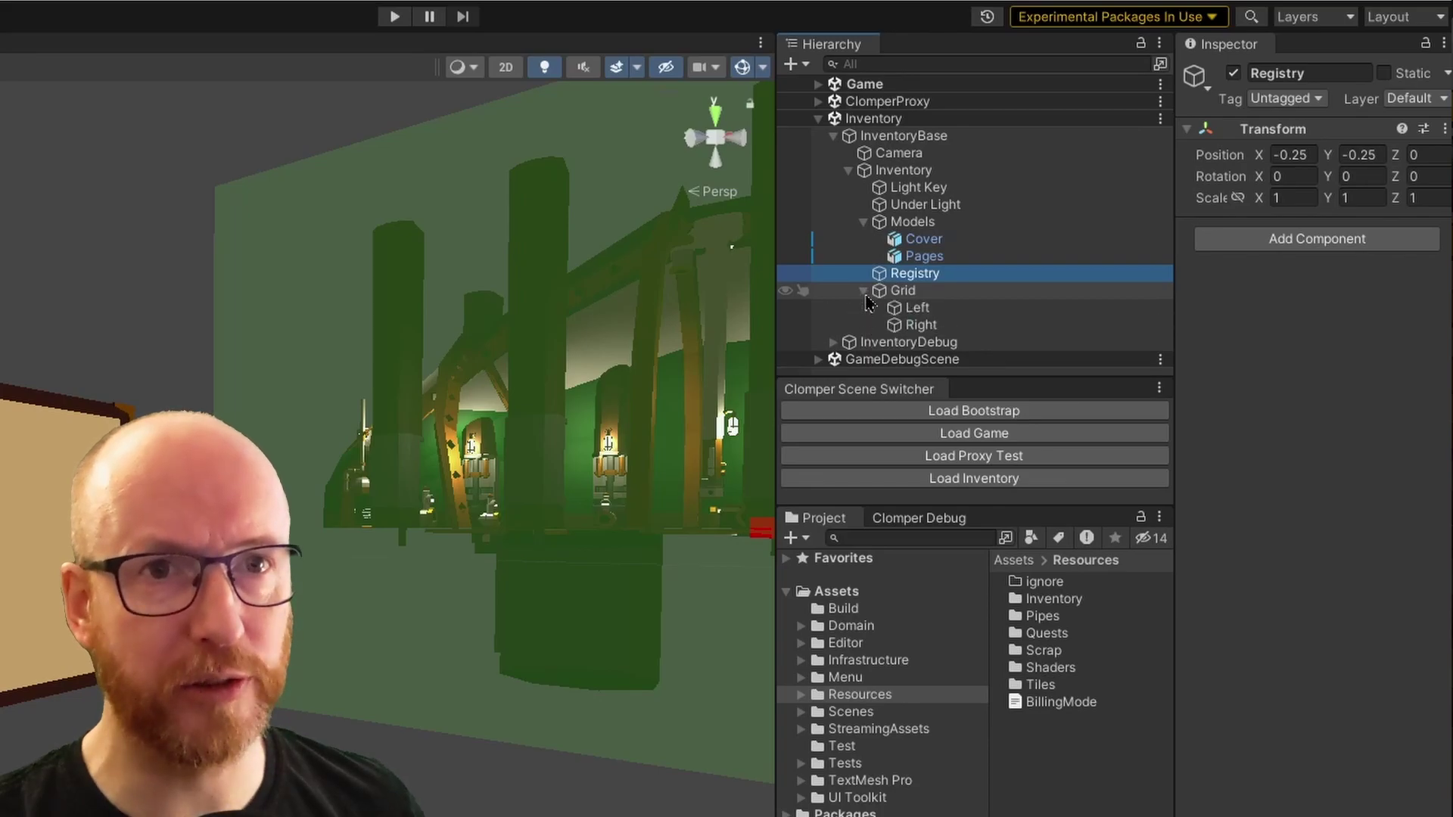
{"action": "left_click", "coordinate": [910, 294]}
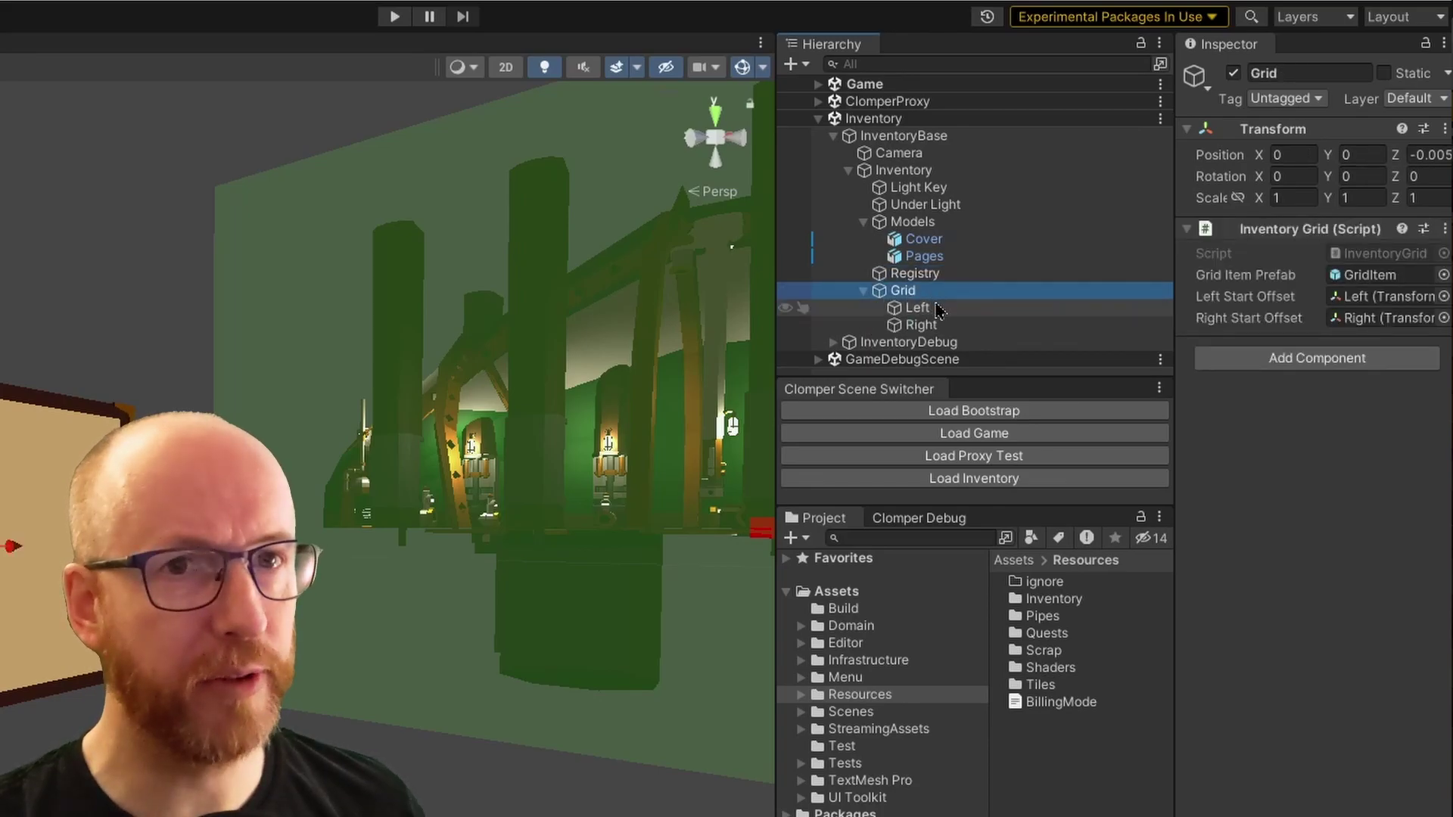
{"action": "left_click", "coordinate": [929, 310]}
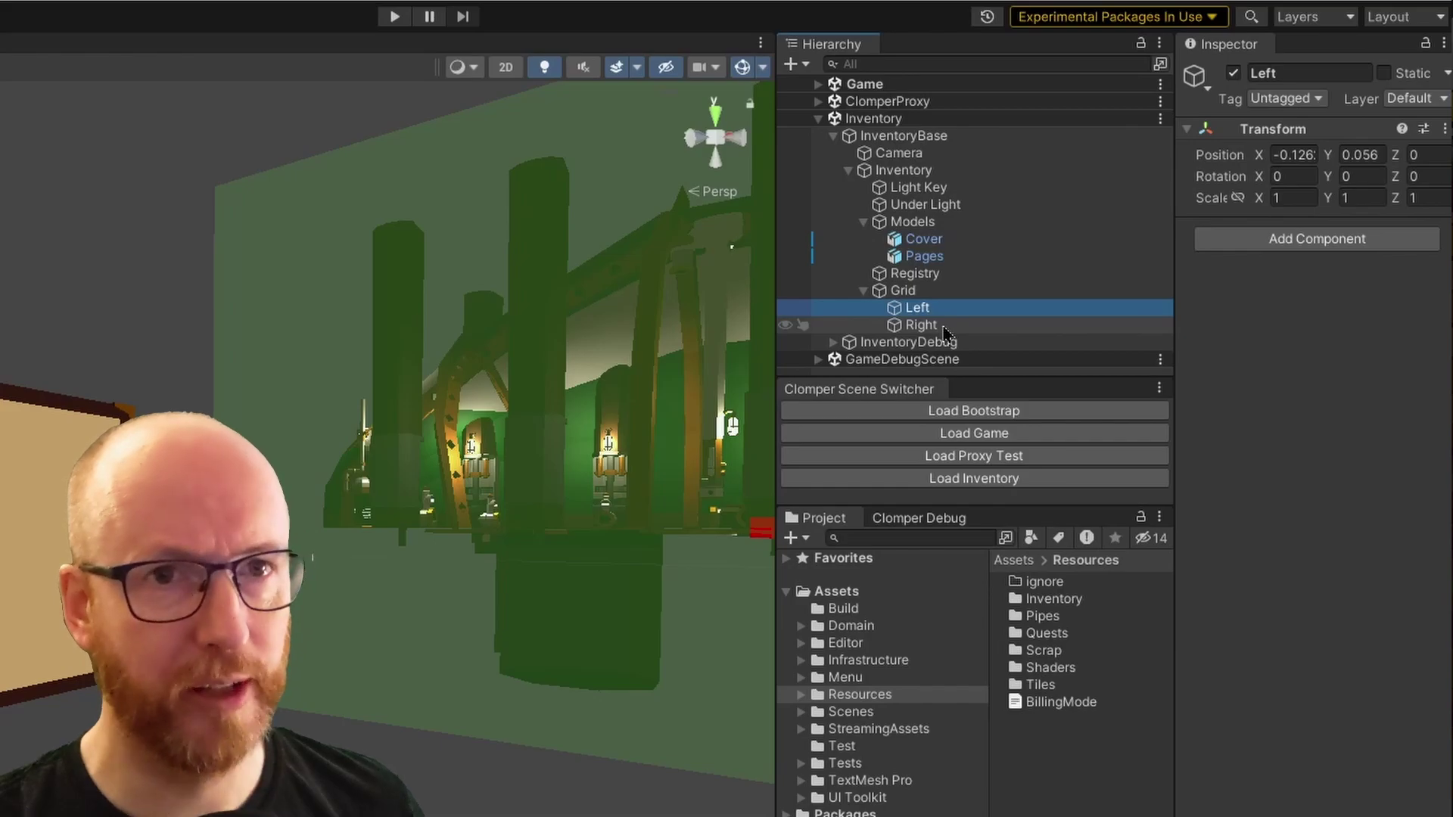
{"action": "left_click", "coordinate": [943, 327]}
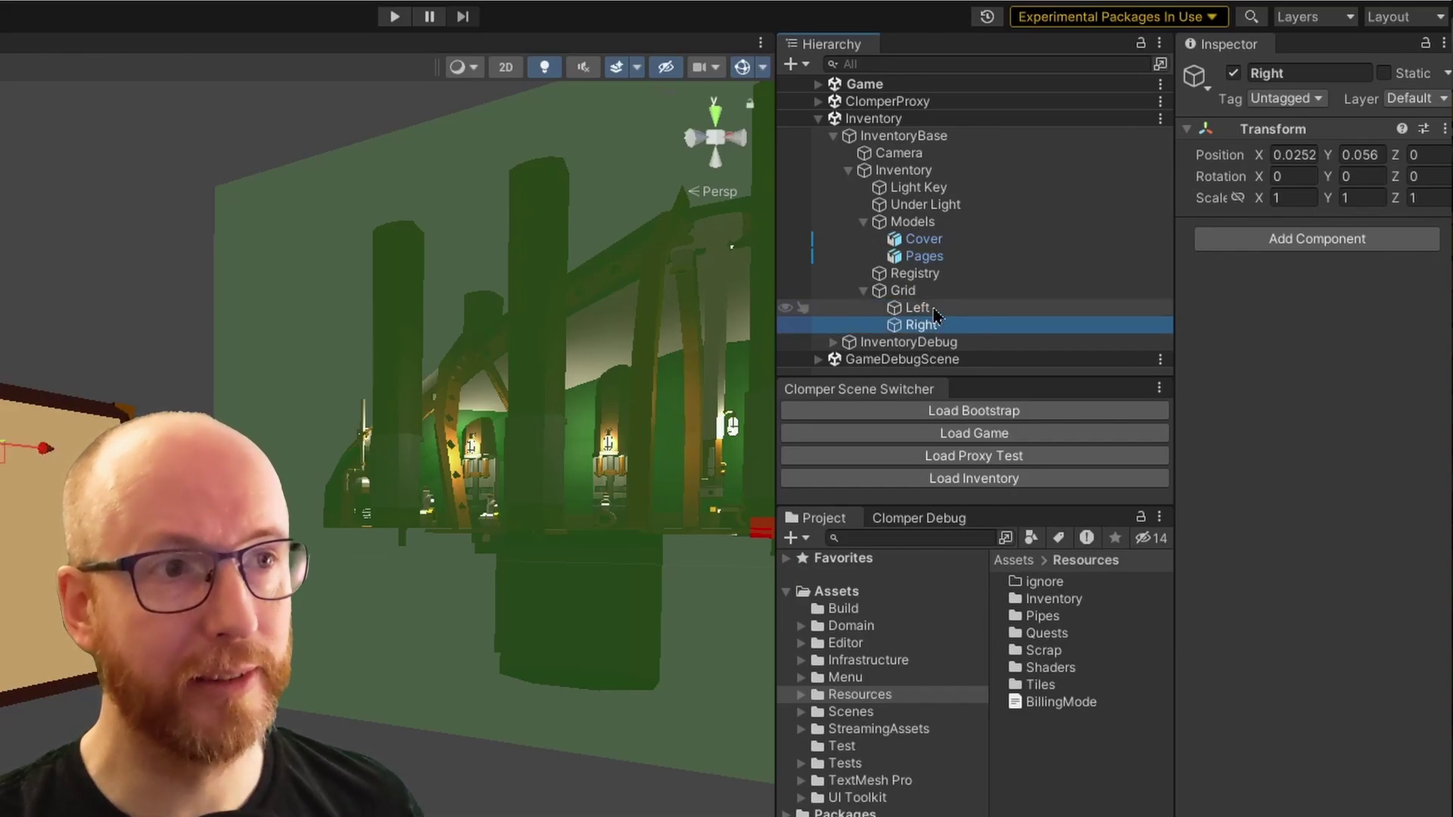
{"action": "left_click", "coordinate": [935, 312]}
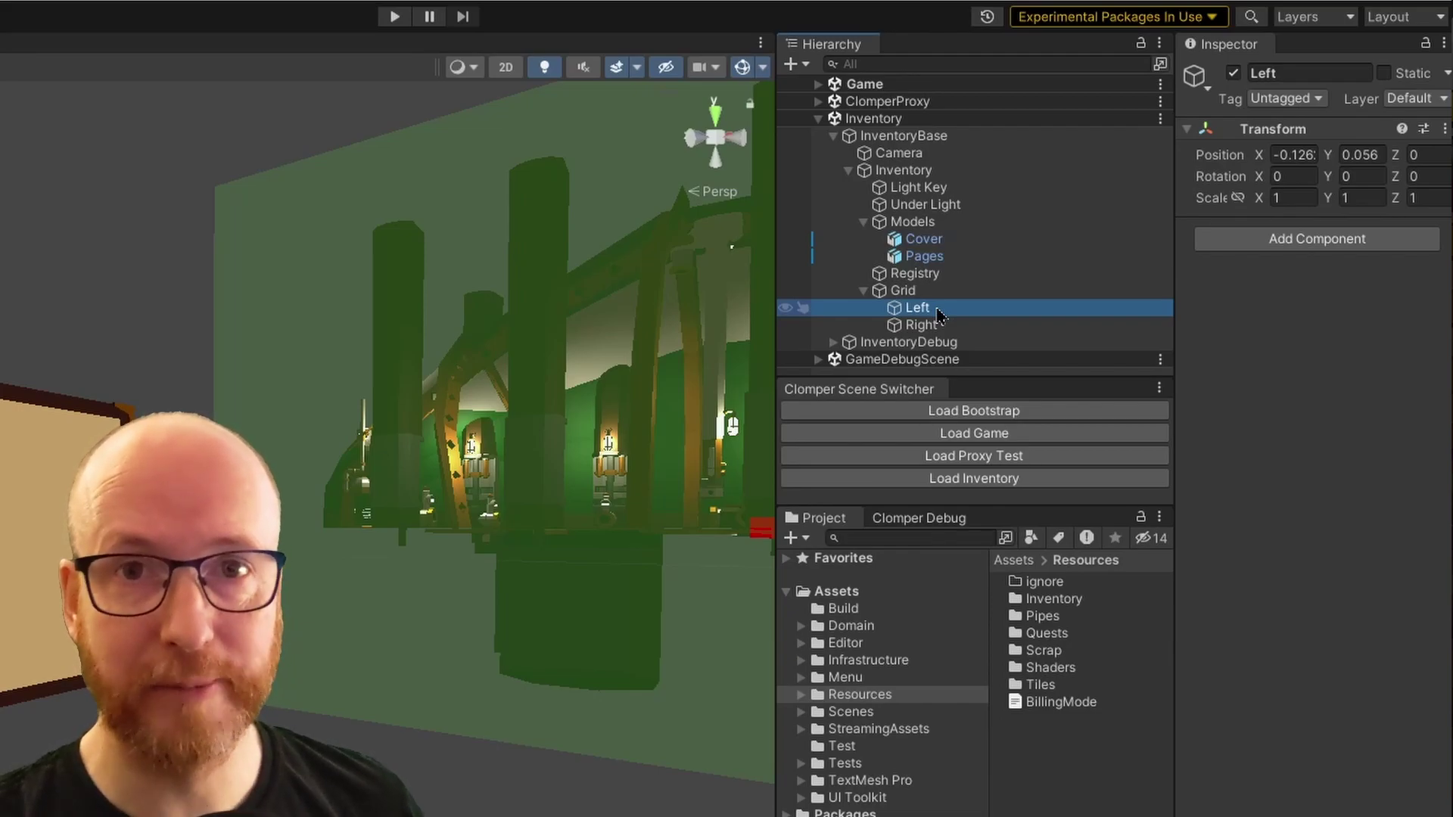
{"action": "left_click", "coordinate": [935, 276]}
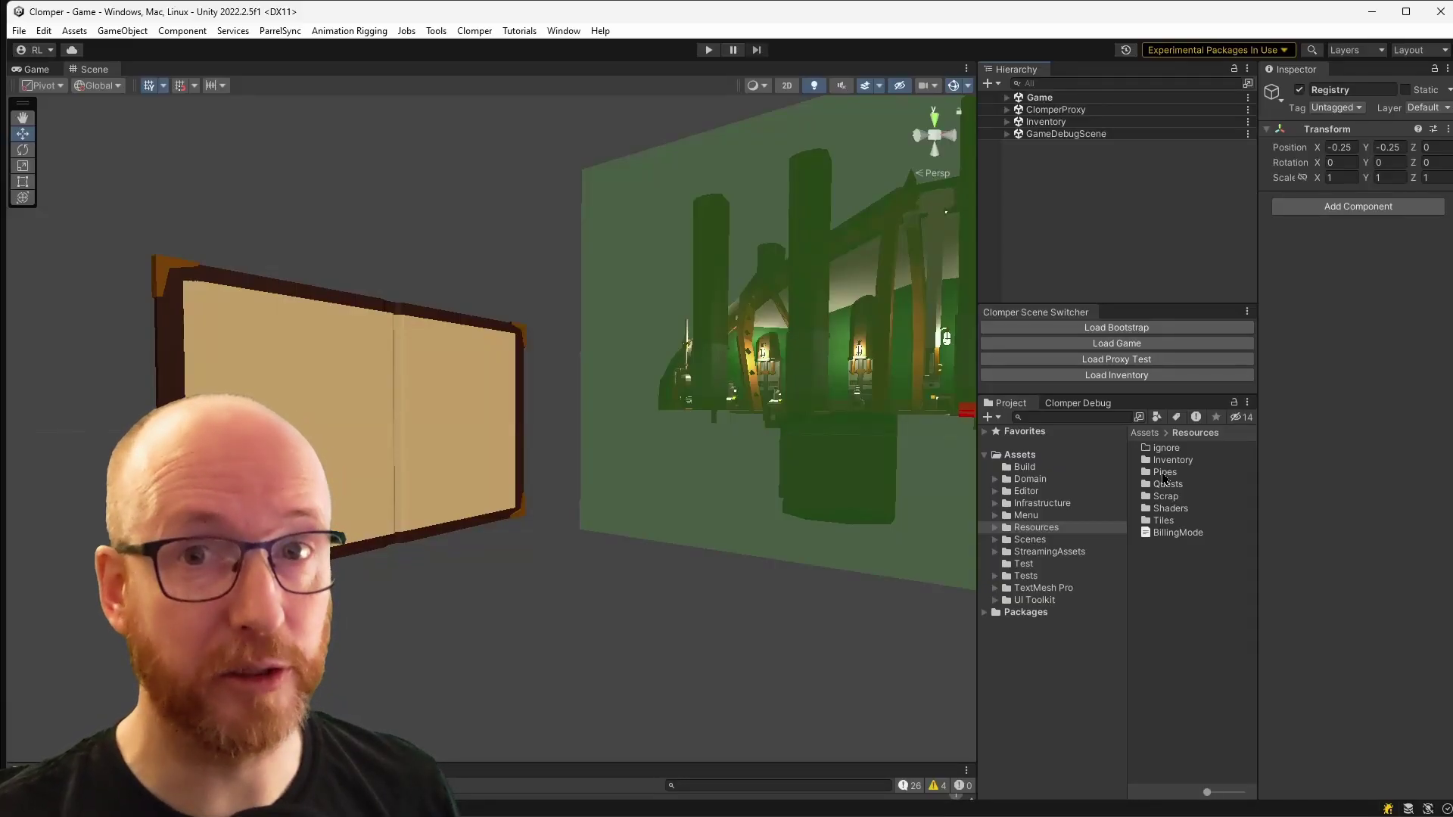
- Open the TheBend prefab from the Resources/Pipes folder
{"action": "left_click", "coordinate": [1164, 474]}
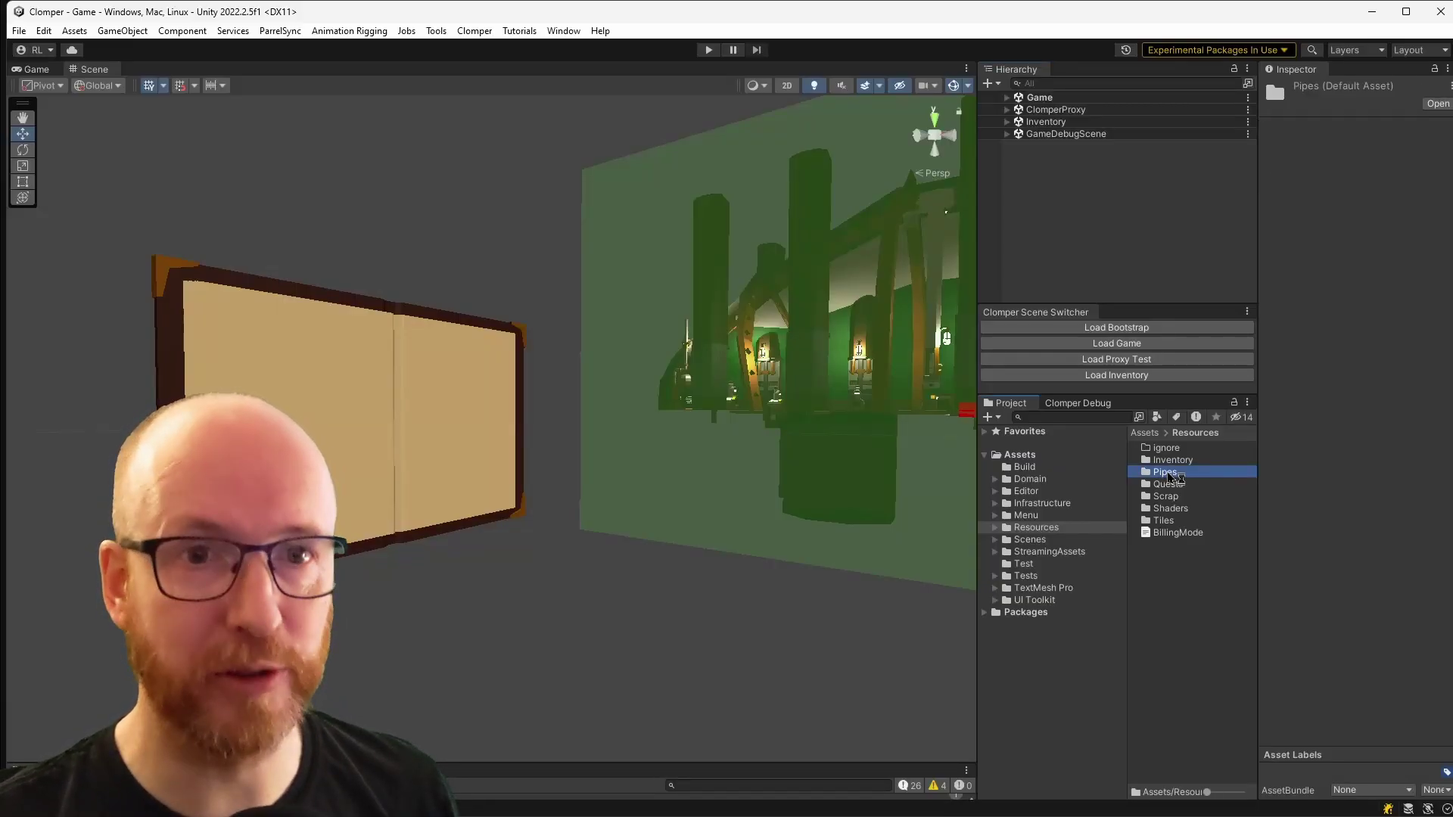
{"action": "double_click", "coordinate": [1166, 475]}
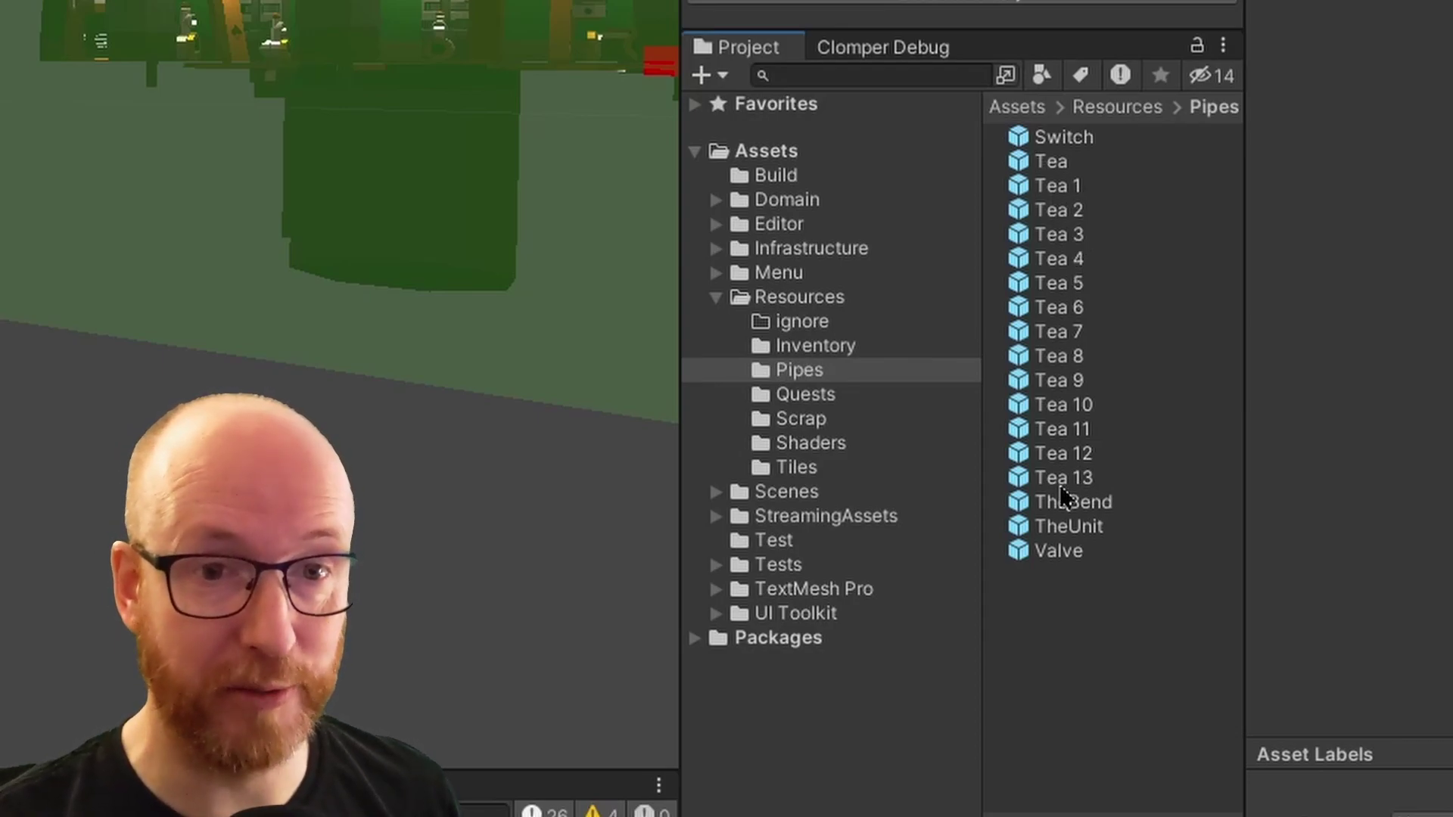
{"action": "double_click", "coordinate": [1065, 504]}
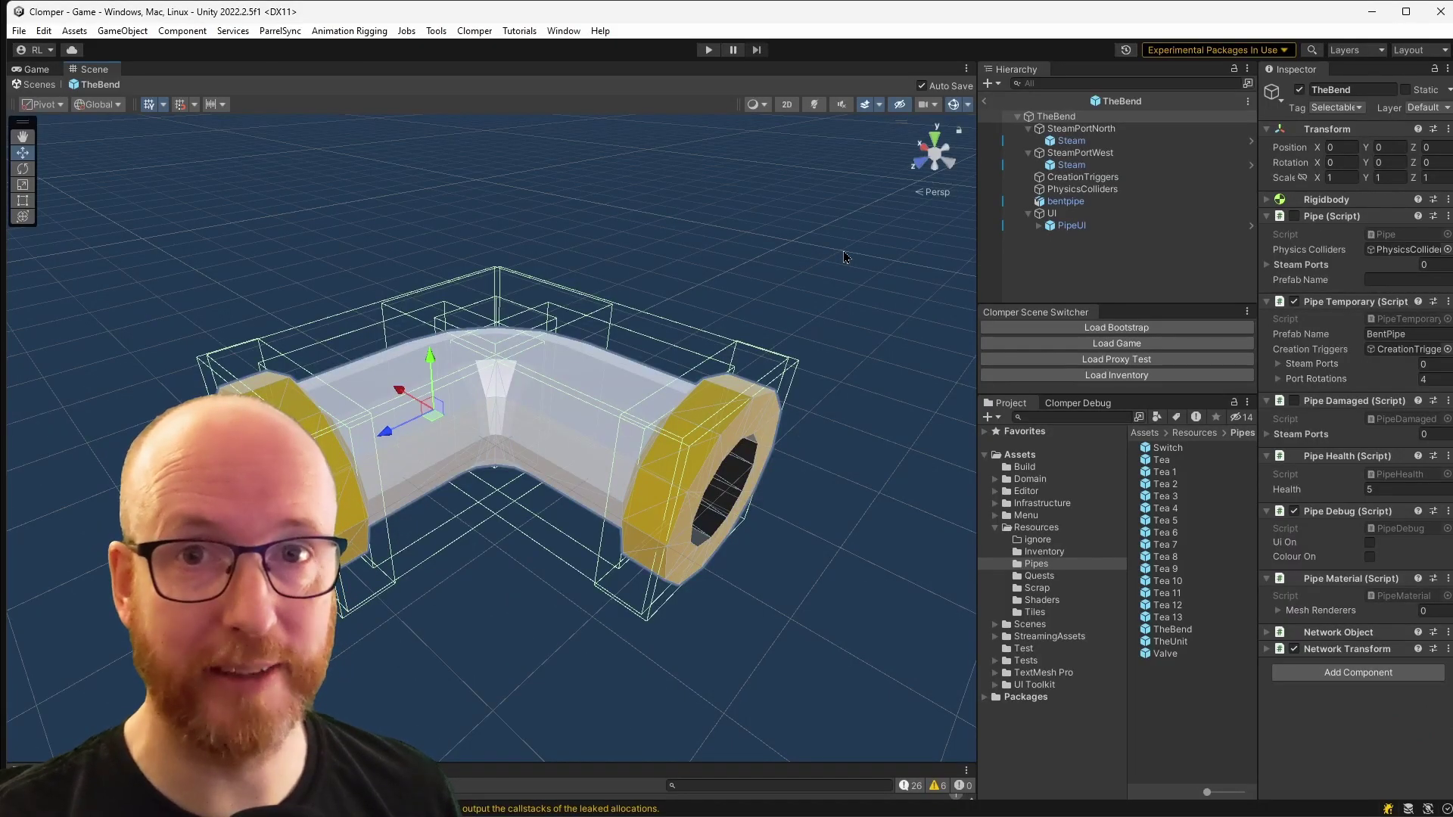
- Inspect TheBend's SteamPortNorth, its Steam effect, and the CreationTriggers and PhysicsColliders objects
{"action": "left_click", "coordinate": [1080, 129]}
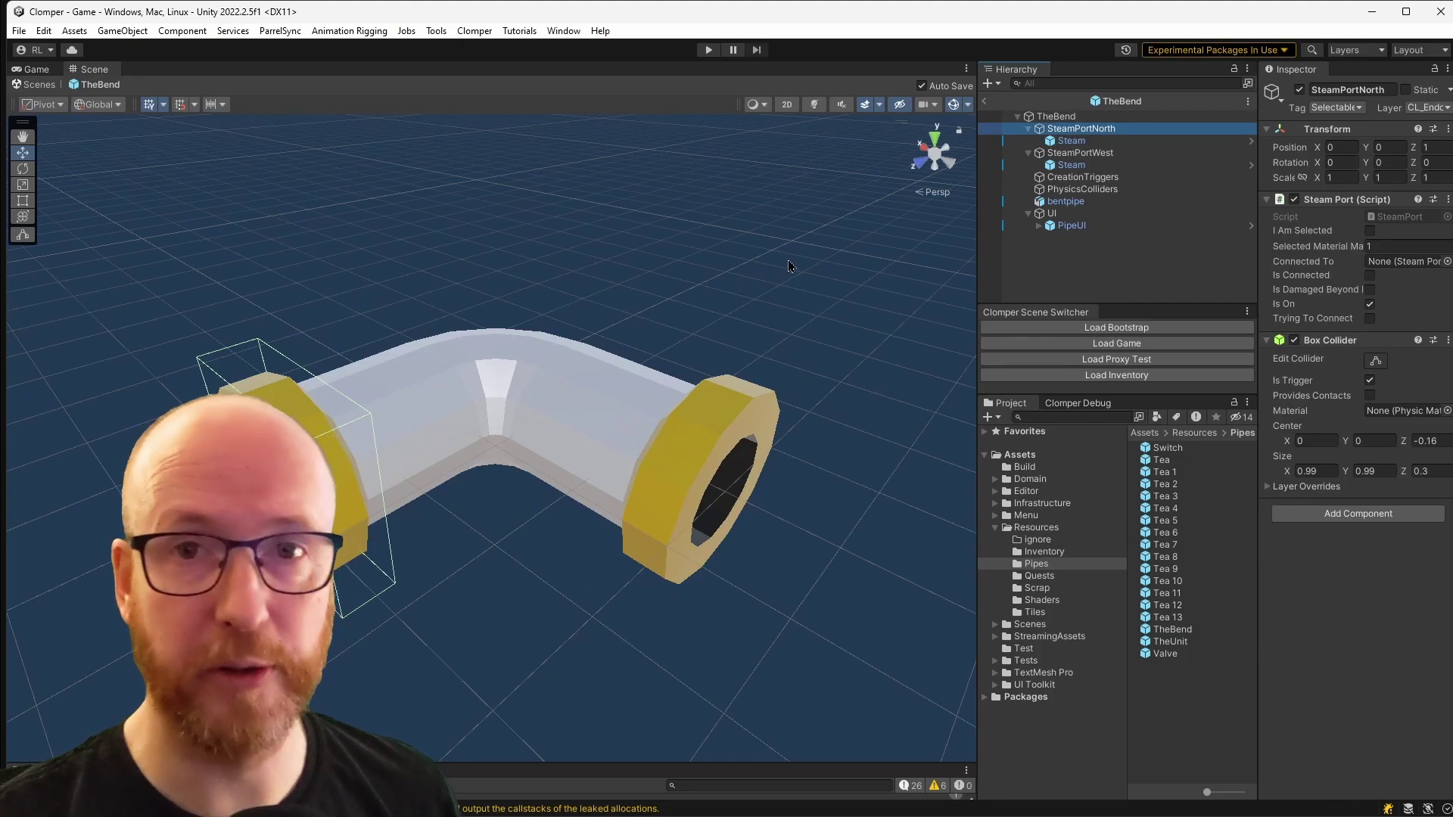
{"action": "left_click", "coordinate": [1069, 141]}
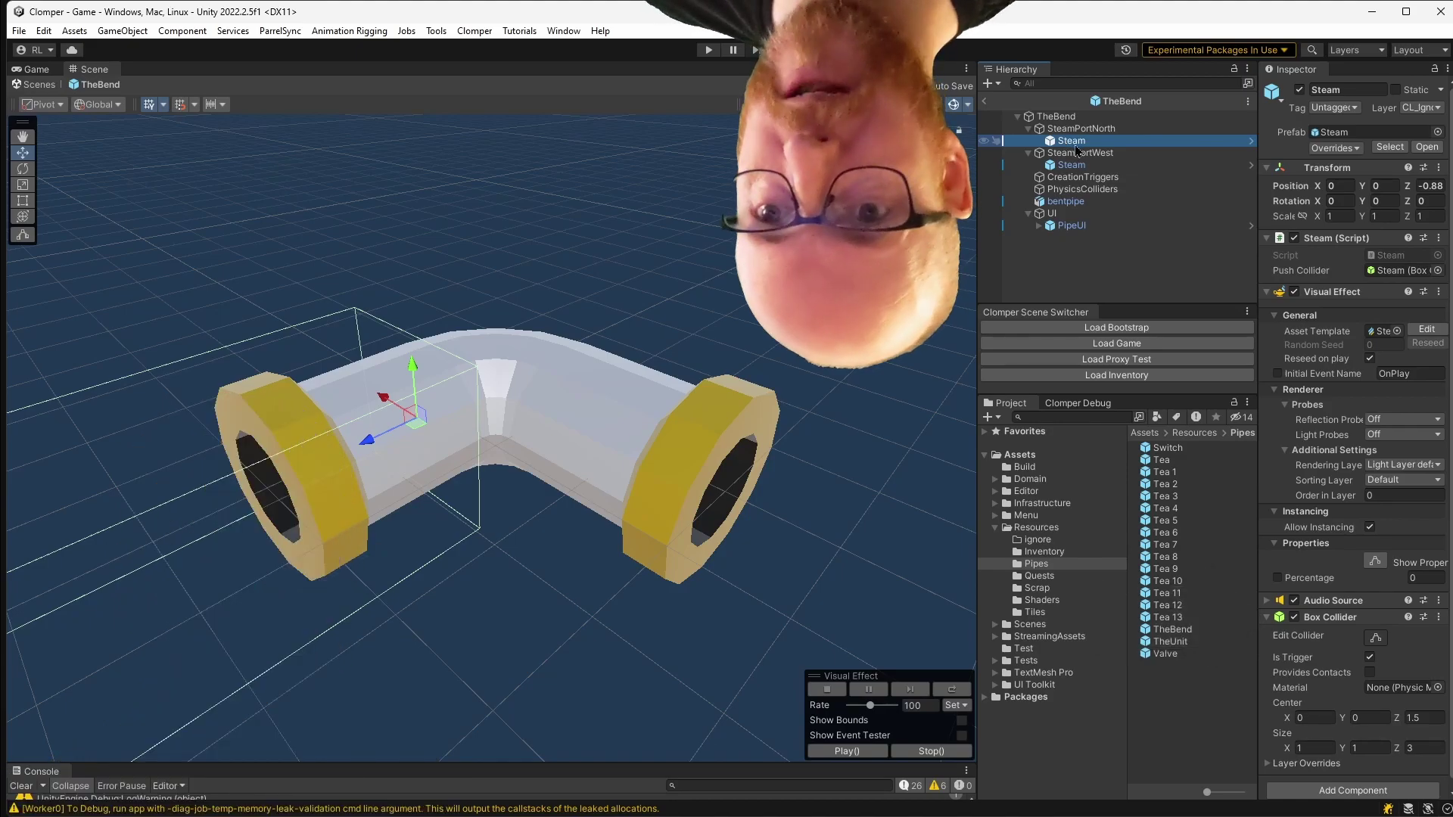
{"action": "left_click", "coordinate": [1072, 178]}
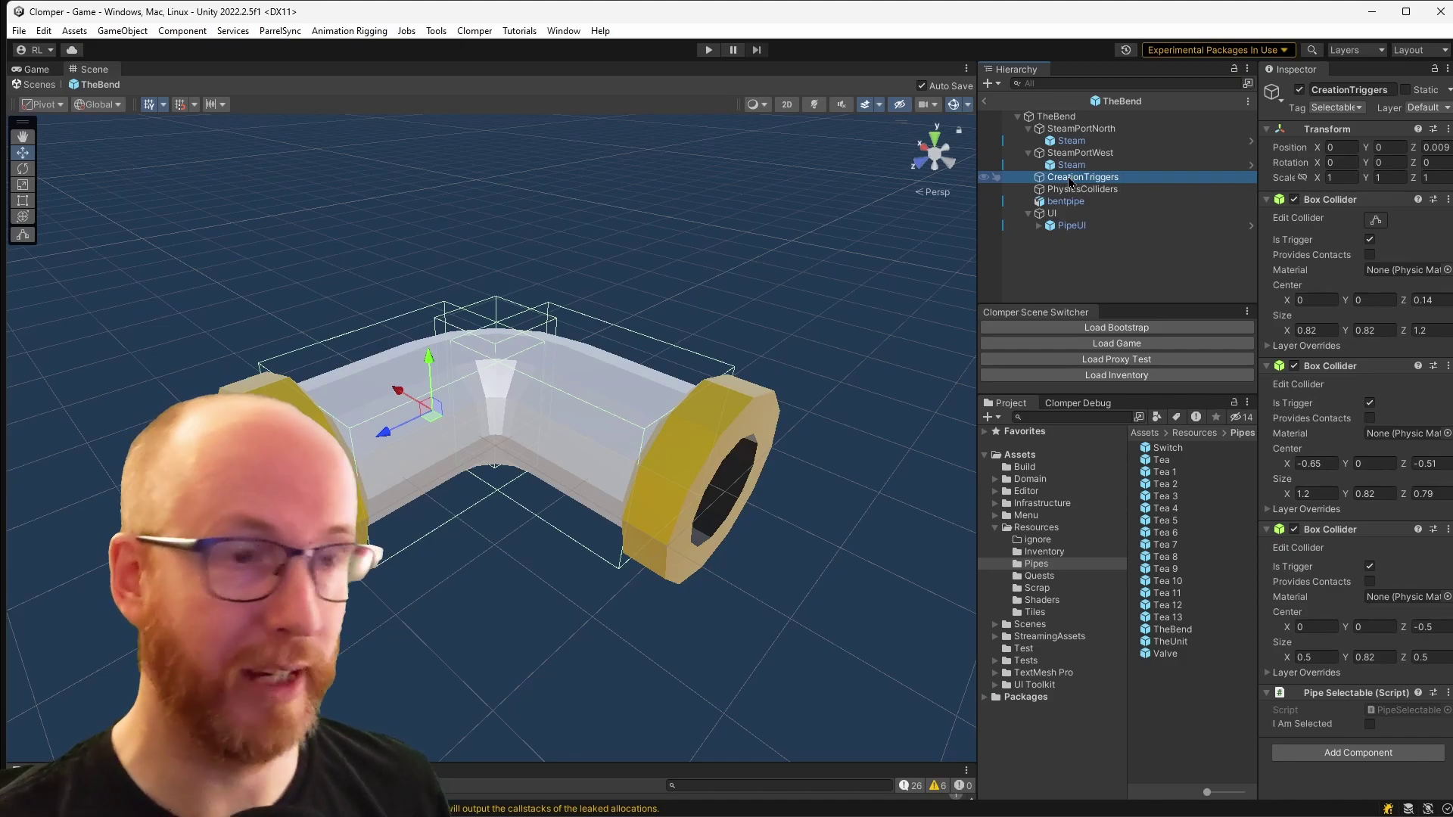
{"action": "left_click", "coordinate": [1080, 190]}
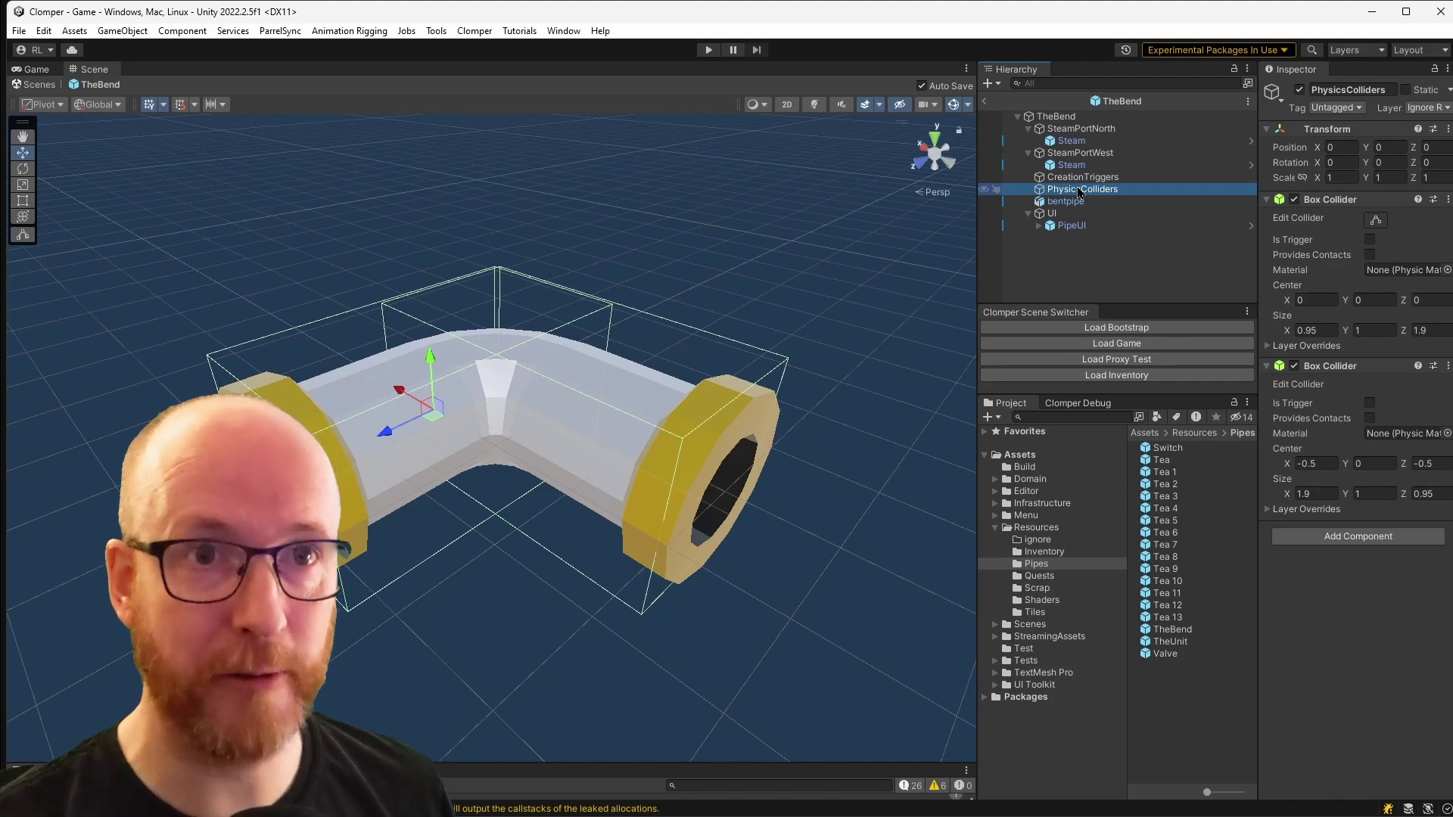
- Inspect TheBend's bentpipe mesh and UI object, plus the script components on the prefab root
{"action": "left_click", "coordinate": [1068, 201]}
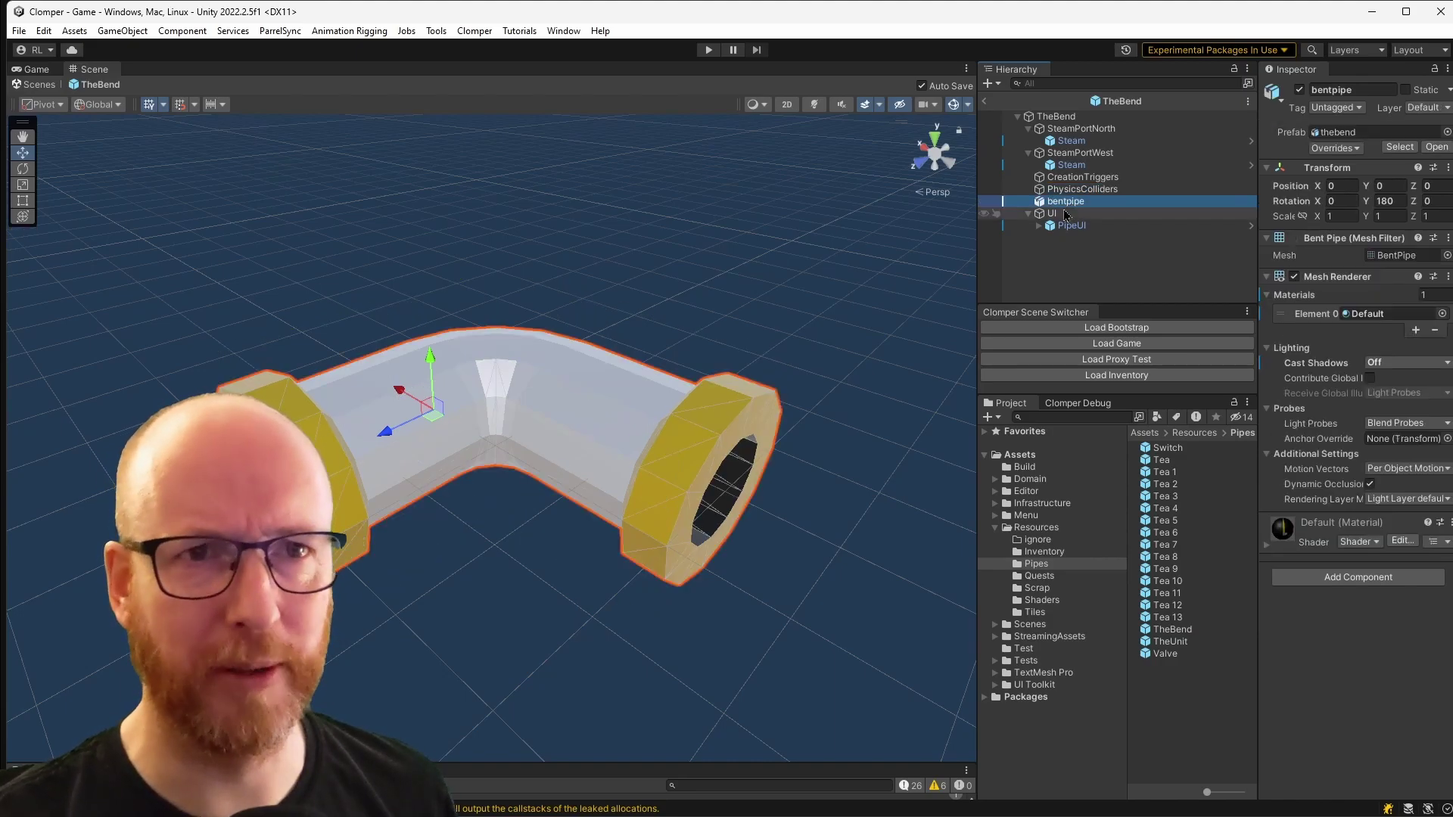
{"action": "left_click", "coordinate": [1071, 213]}
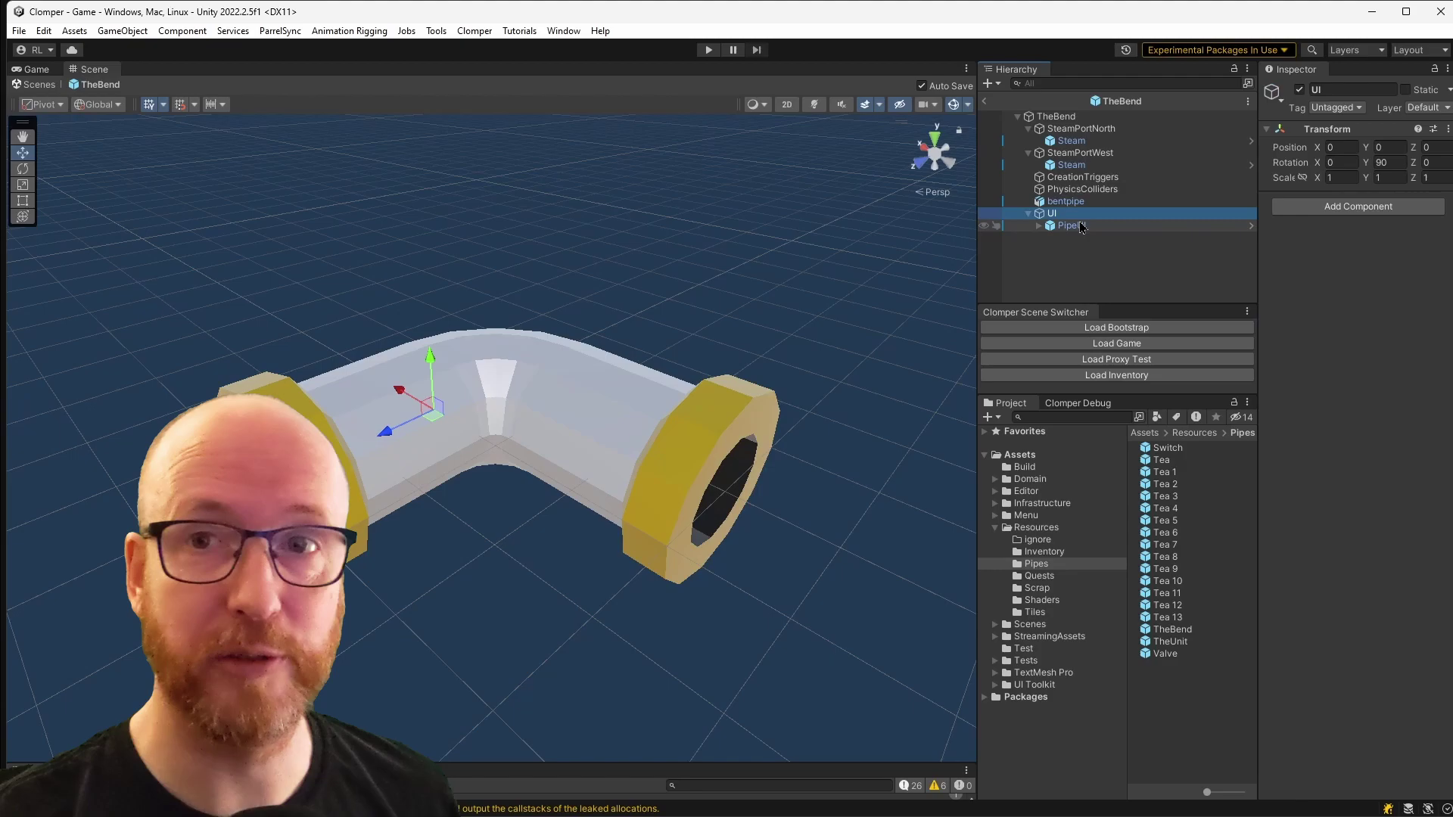
{"action": "left_click", "coordinate": [1097, 119]}
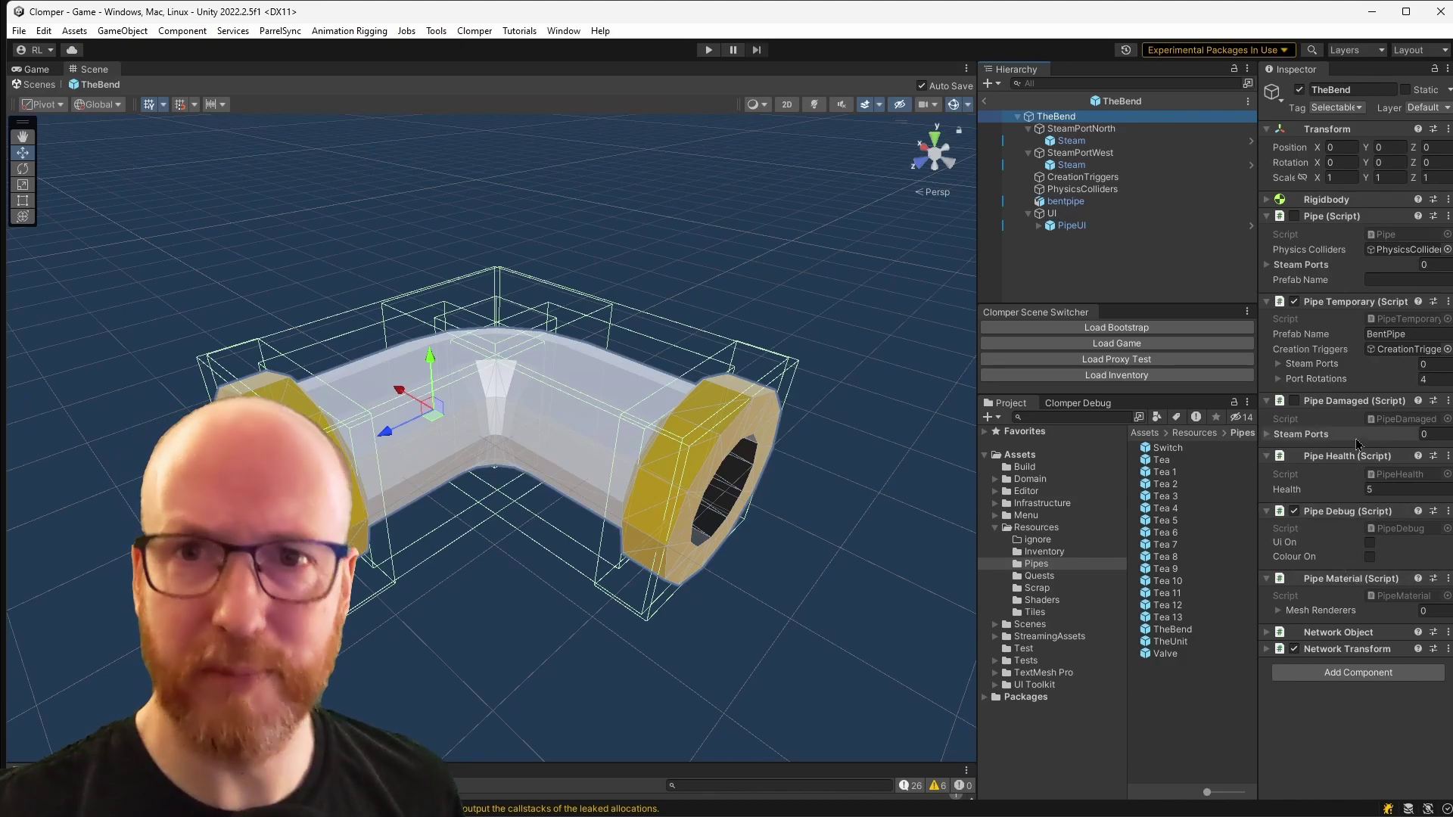
- Open the TheBend prefab from the Resources/Inventory folder and inspect its thebend mesh and root components
{"action": "left_click", "coordinate": [1062, 565]}
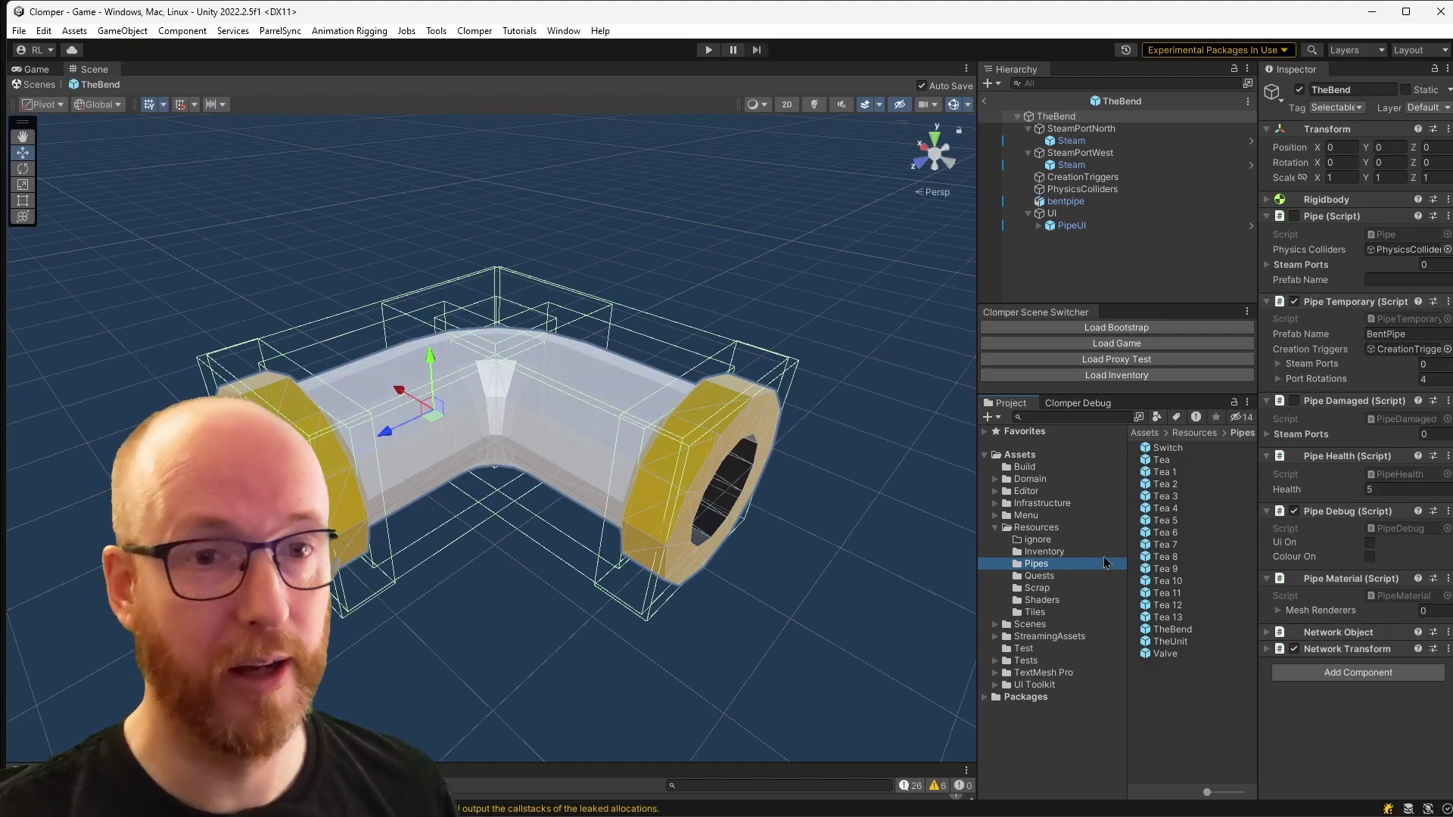
{"action": "left_click", "coordinate": [1088, 553]}
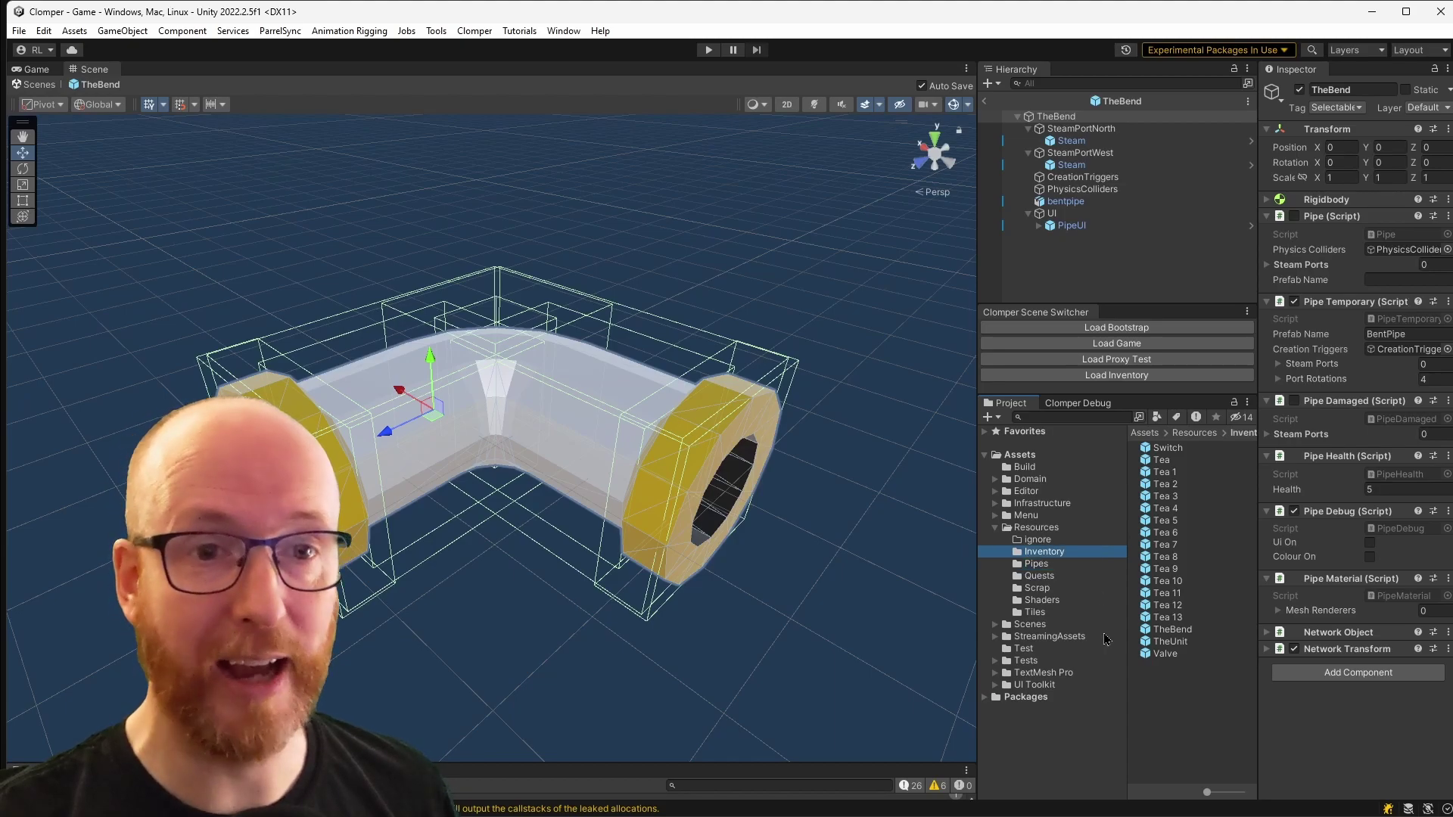
{"action": "double_click", "coordinate": [1166, 631]}
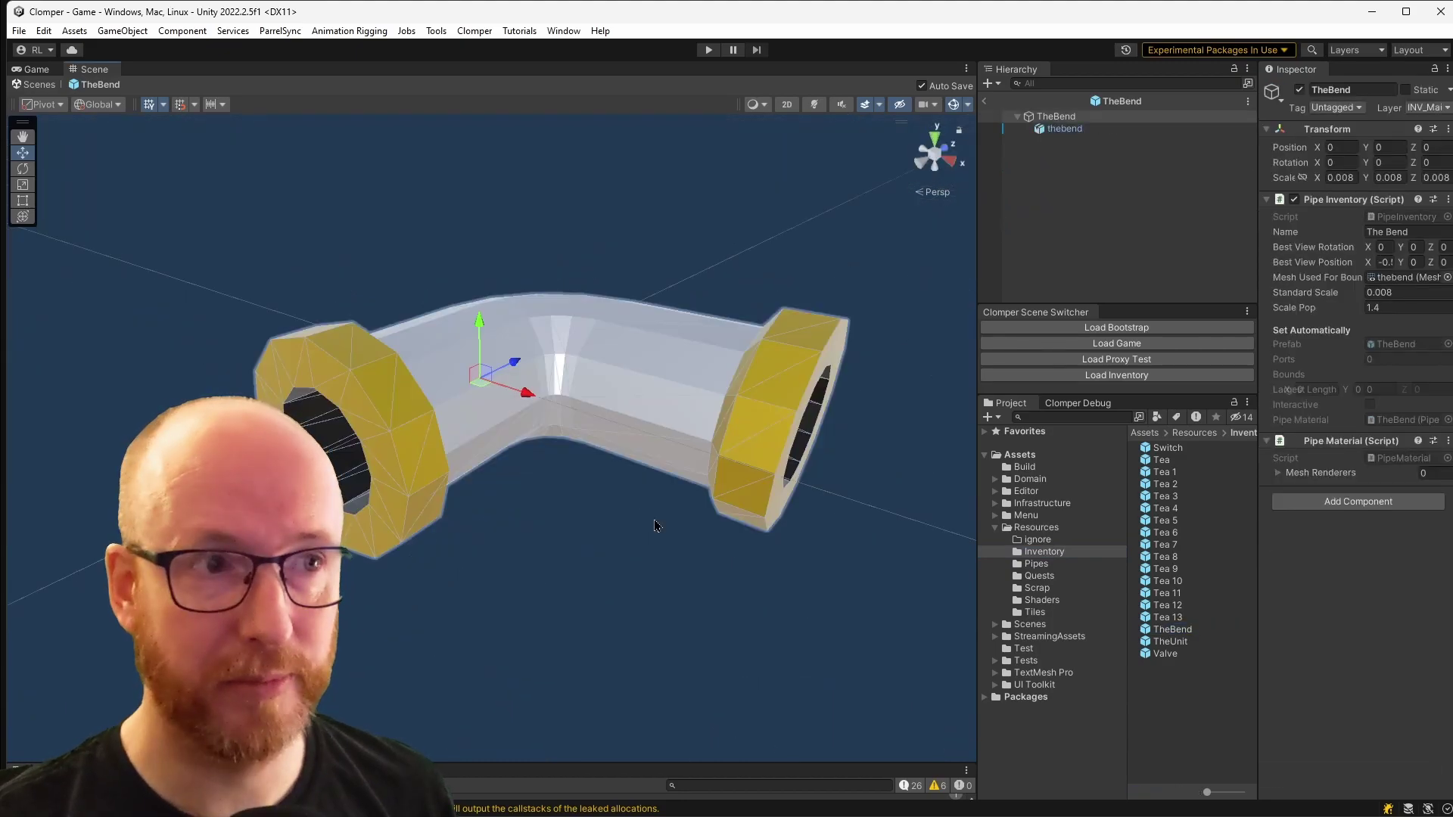
{"action": "left_click", "coordinate": [1061, 129]}
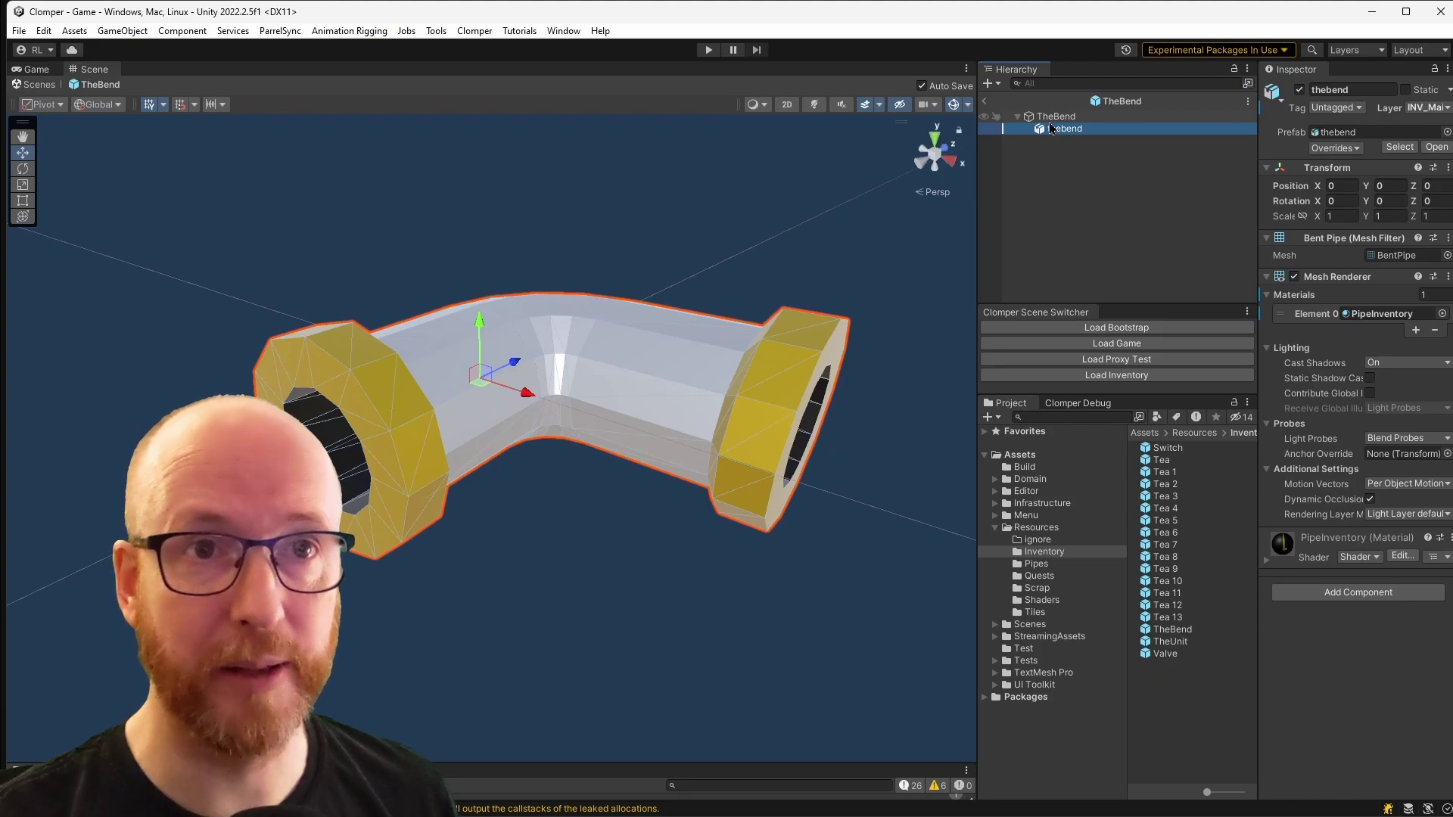
{"action": "left_click", "coordinate": [1056, 117]}
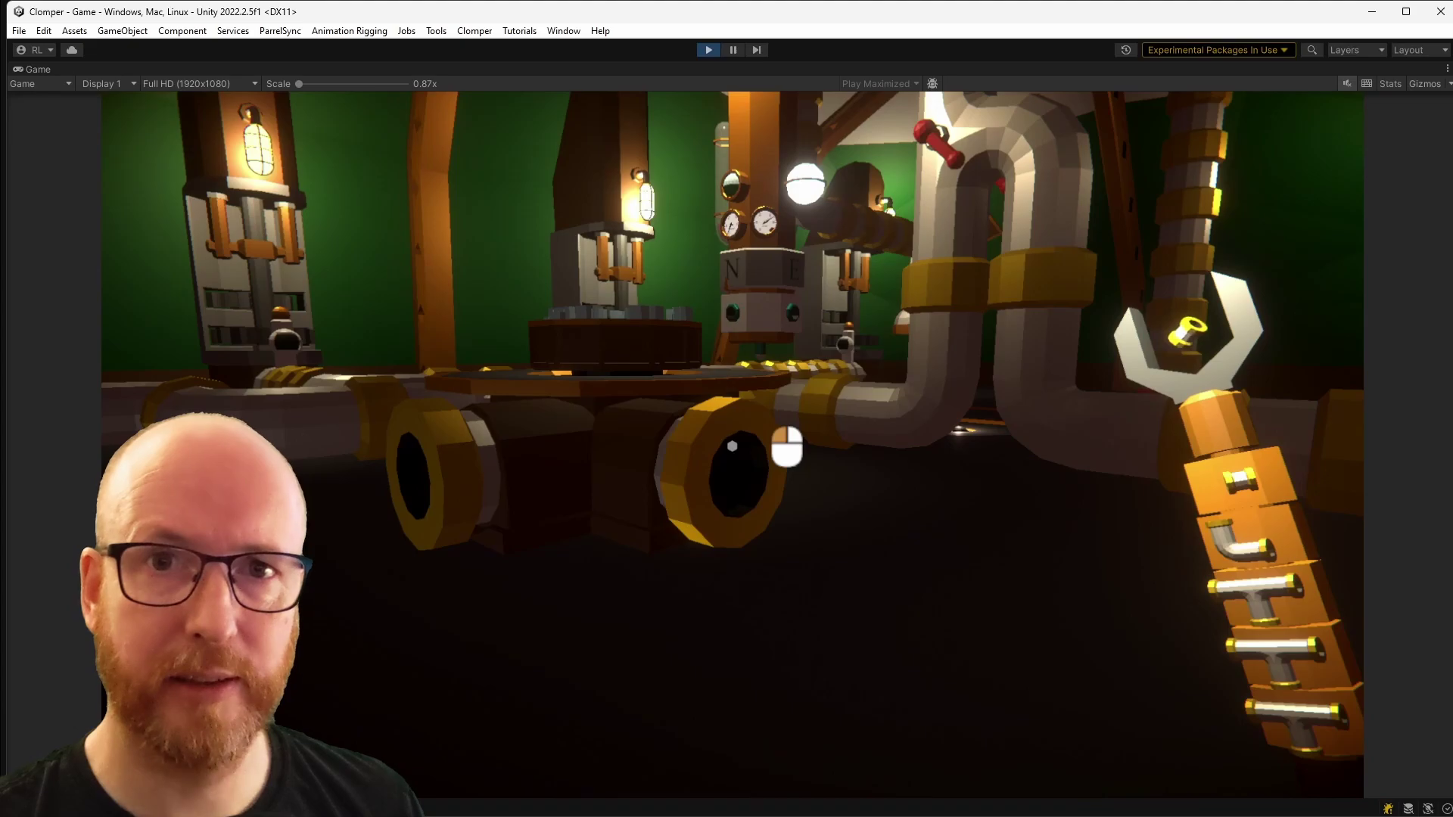
- Place a bend pipe on the open pipe end near the floor in the running game
{"action": "key", "text": "s"}
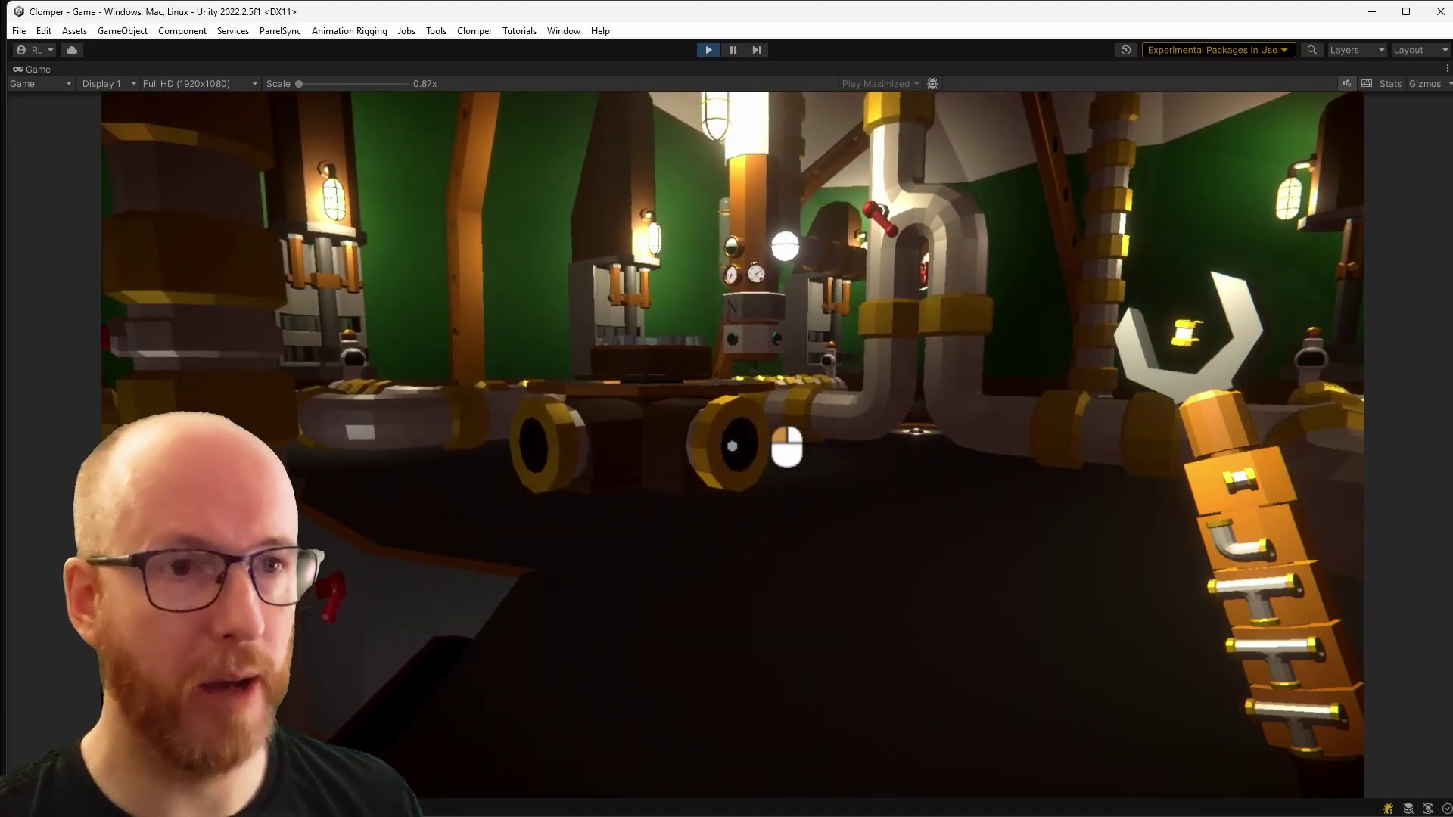
{"action": "left_click_drag", "start_coordinate": [732, 447], "coordinate": [732, 446]}
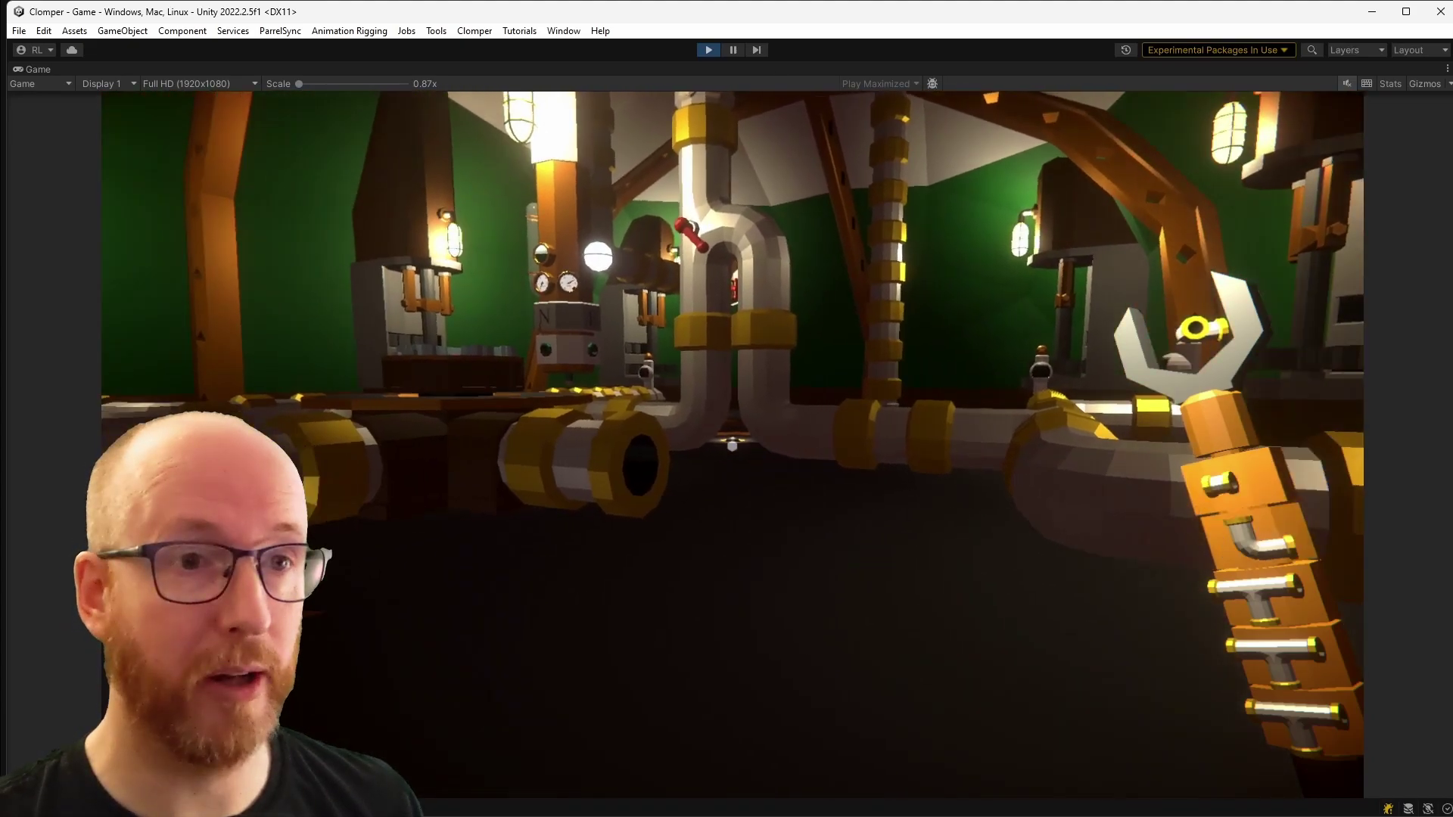
{"action": "left_click", "coordinate": [731, 447]}
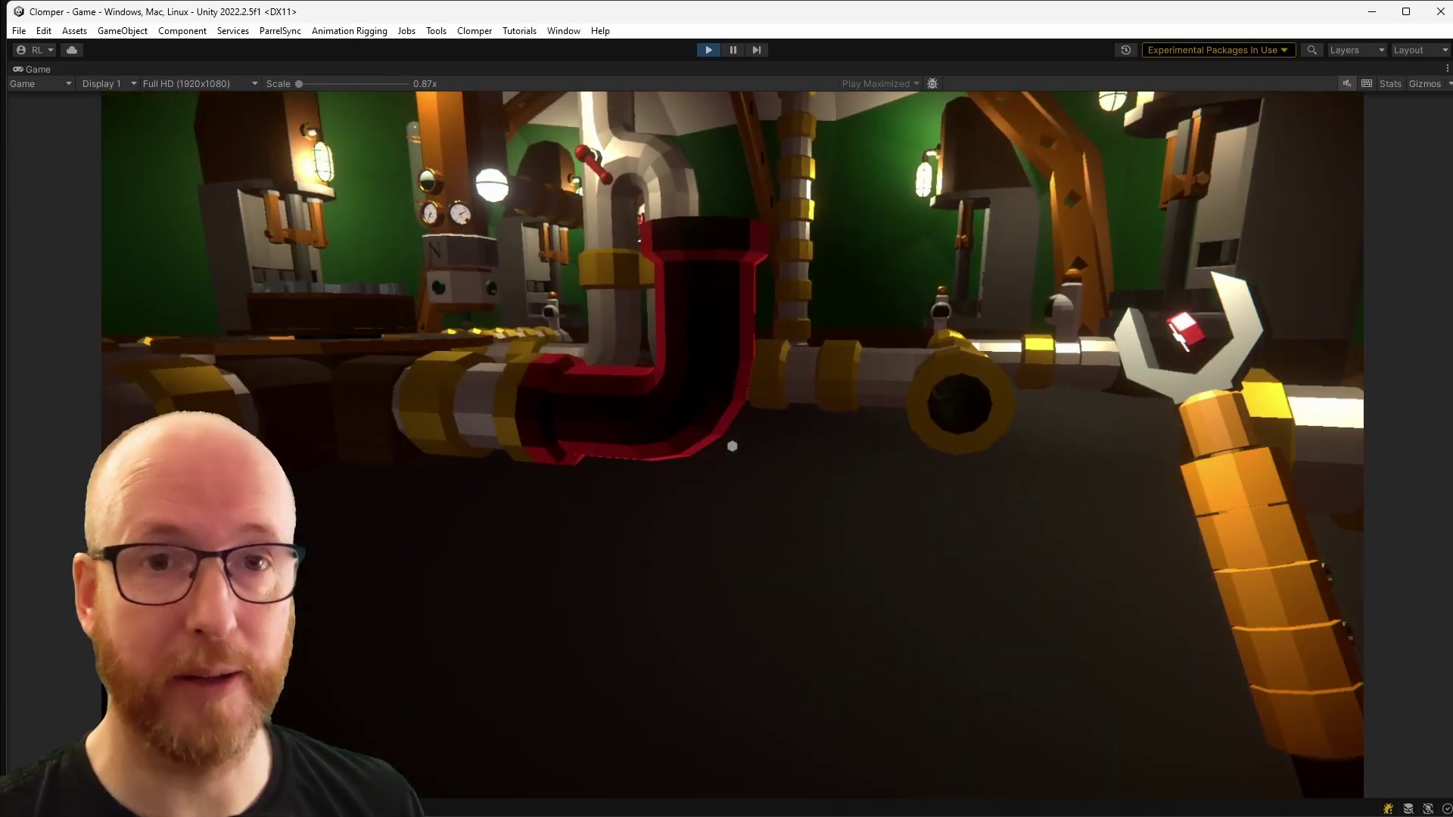
{"action": "left_click", "coordinate": [732, 446]}
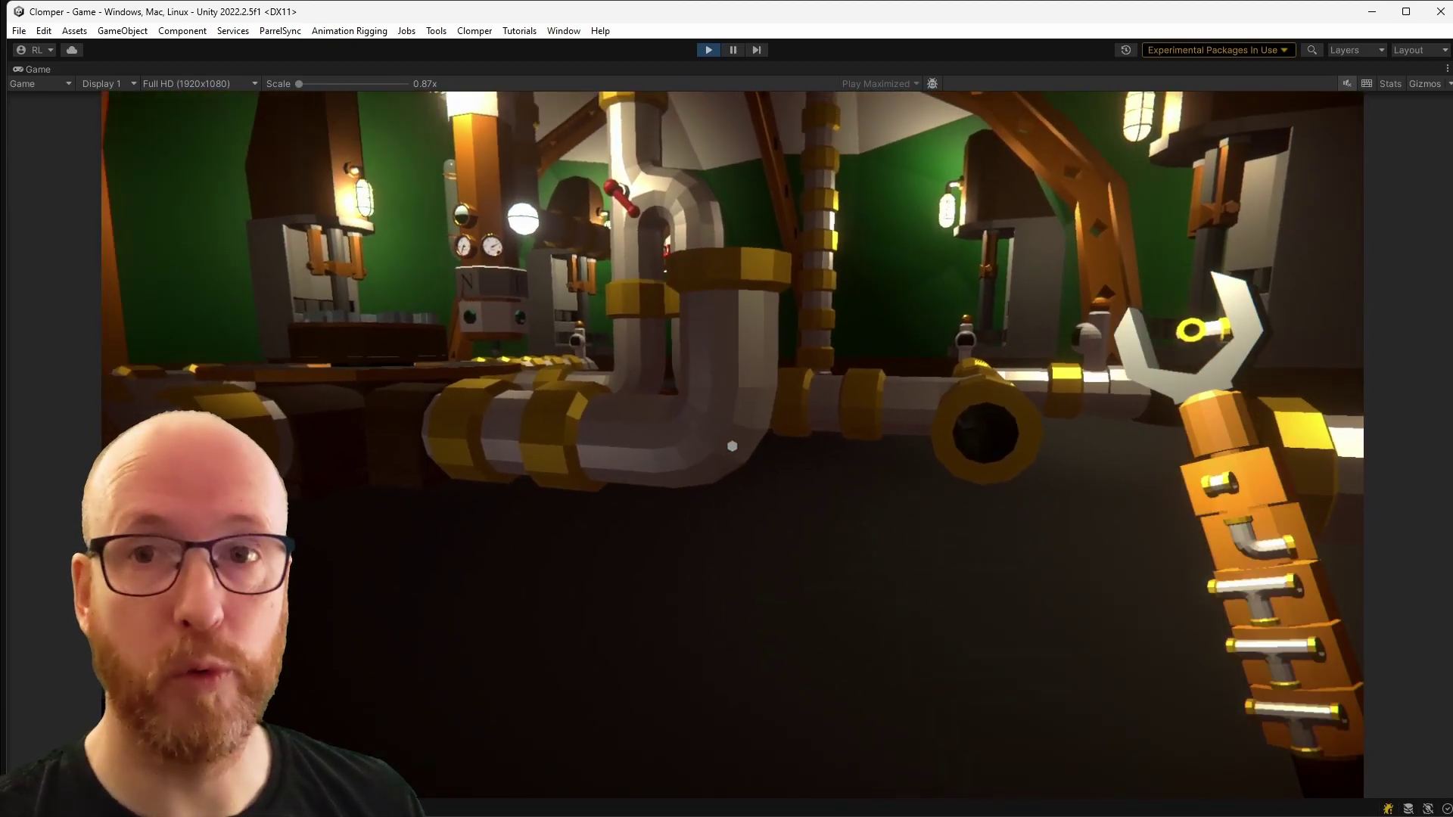
- Walk past the switch pipe to the vertical pipe near the furnaces and turn its red valve
{"action": "key", "text": "w"}
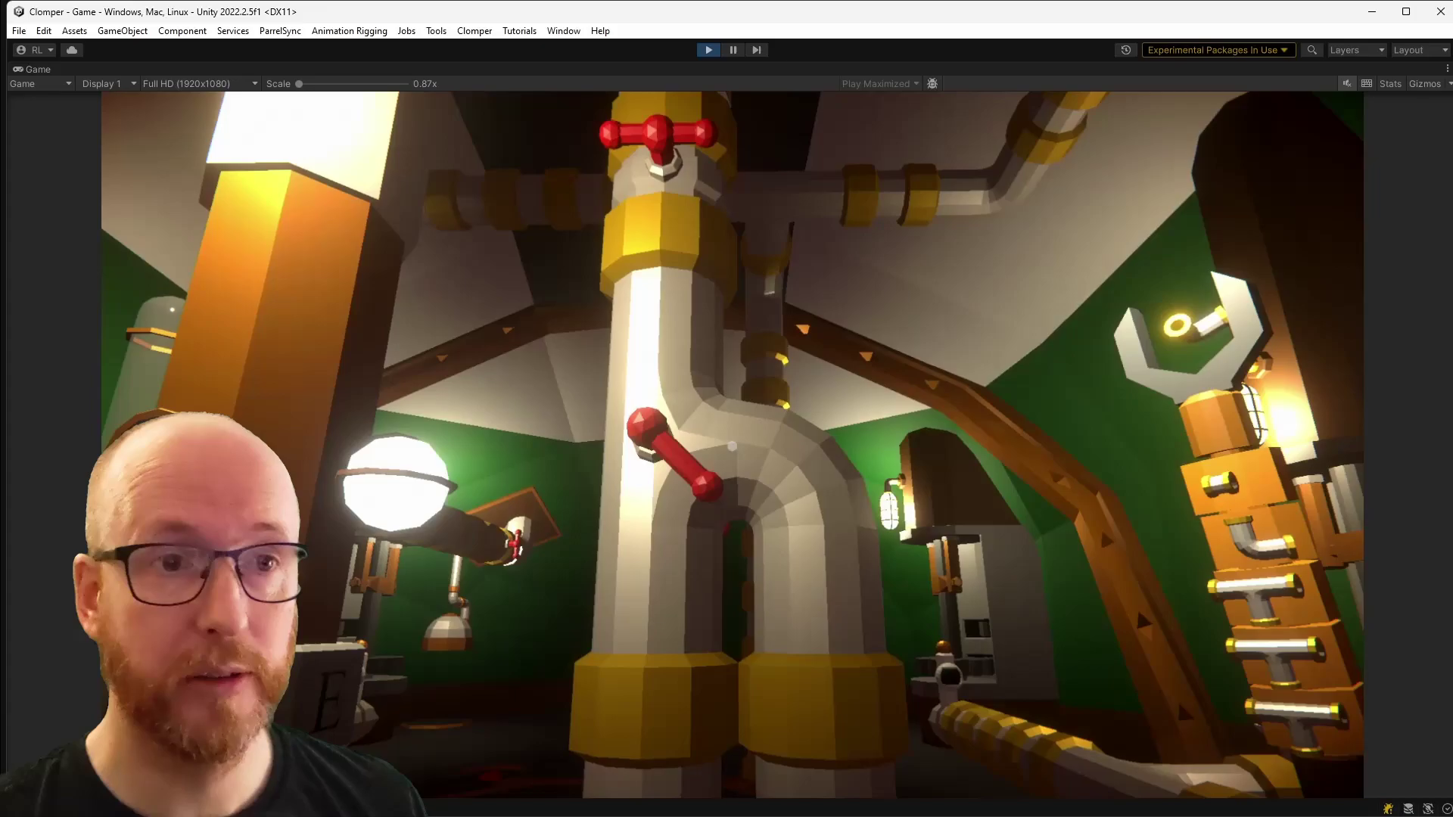
{"action": "key", "text": "w"}
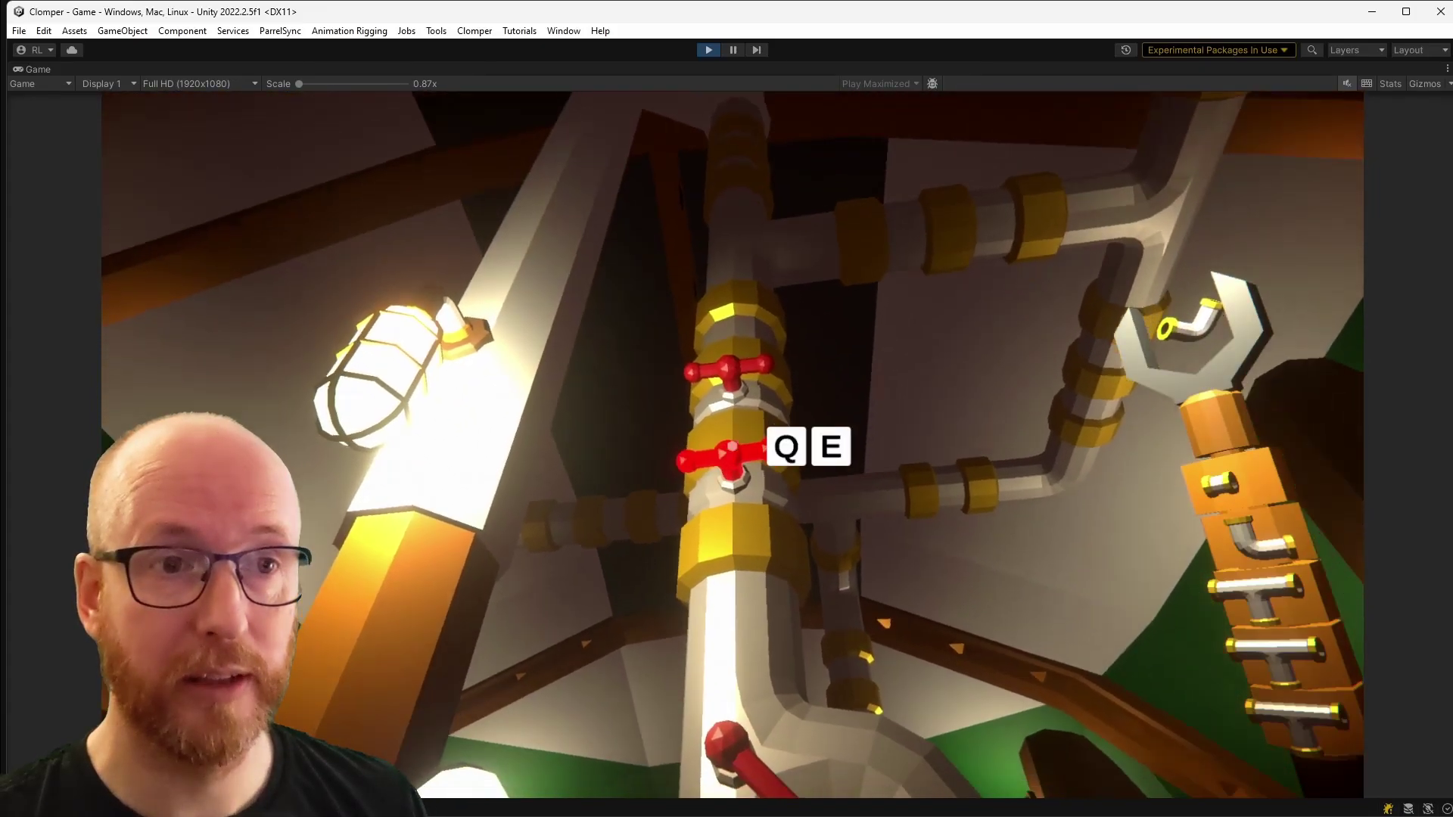
{"action": "key", "text": "w"}
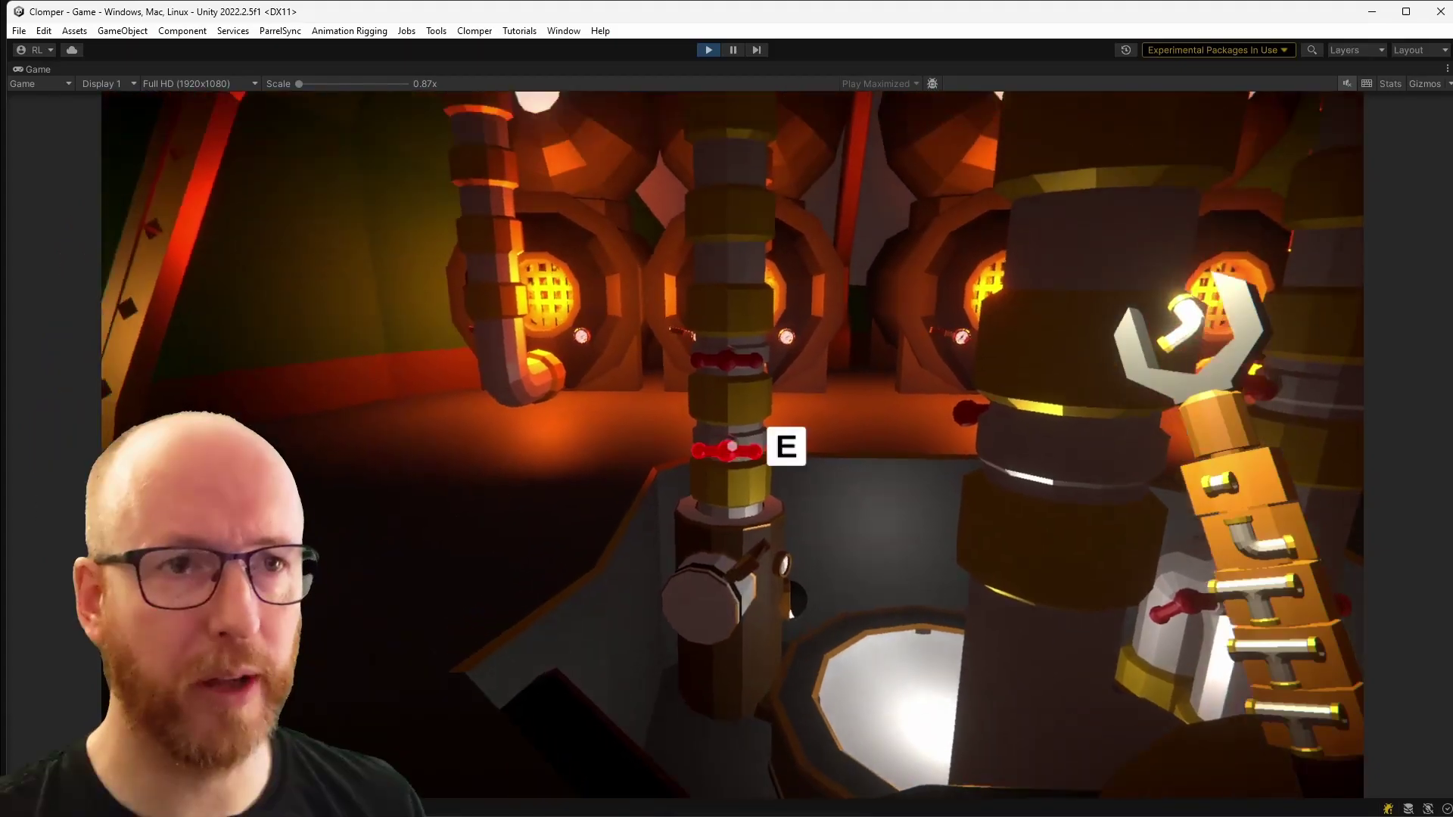
{"action": "key", "text": "e"}
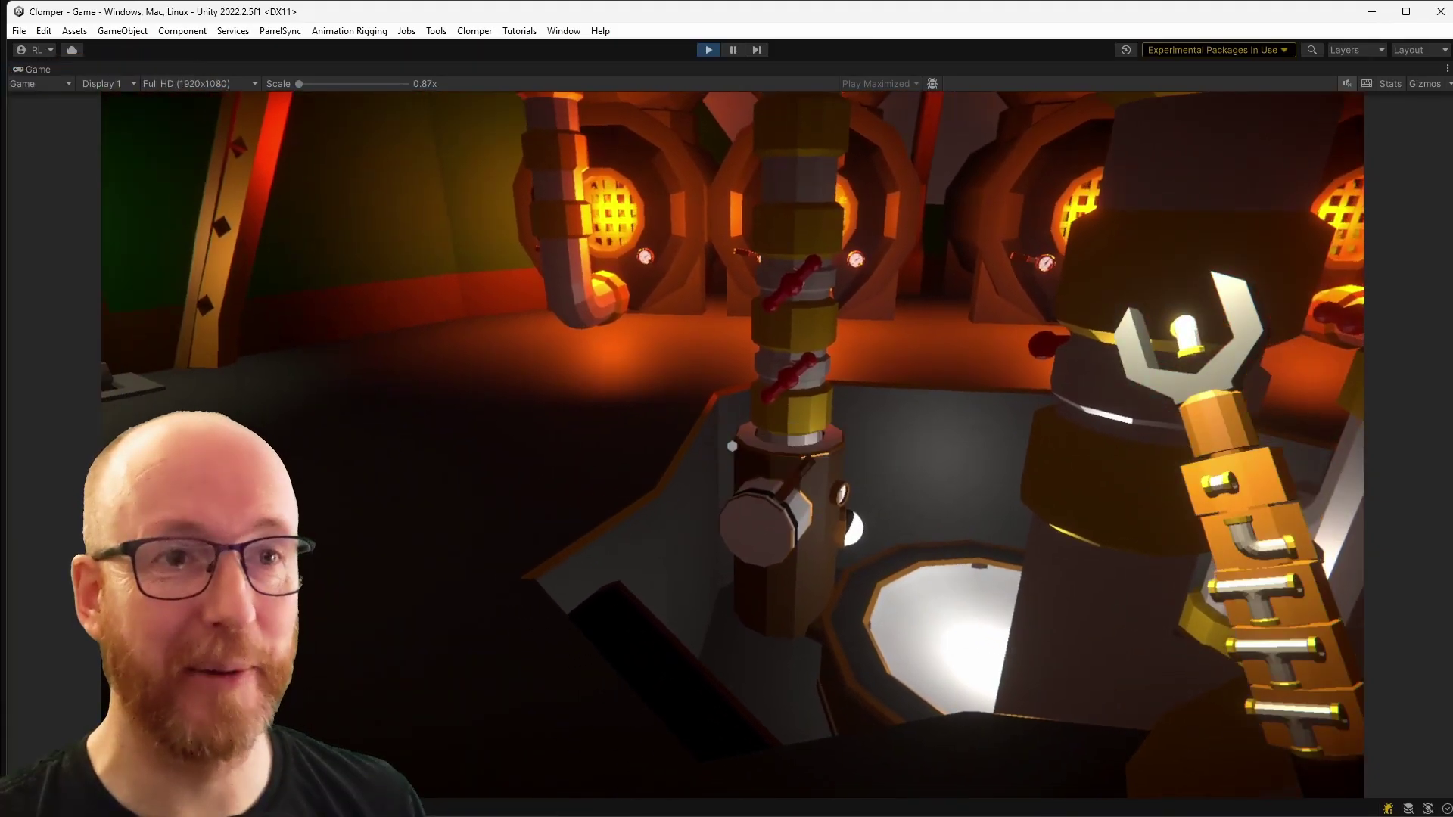
- View the pipe inventory book, close it, and dismiss the ladybird instruction card
{"action": "key", "text": "Tab"}
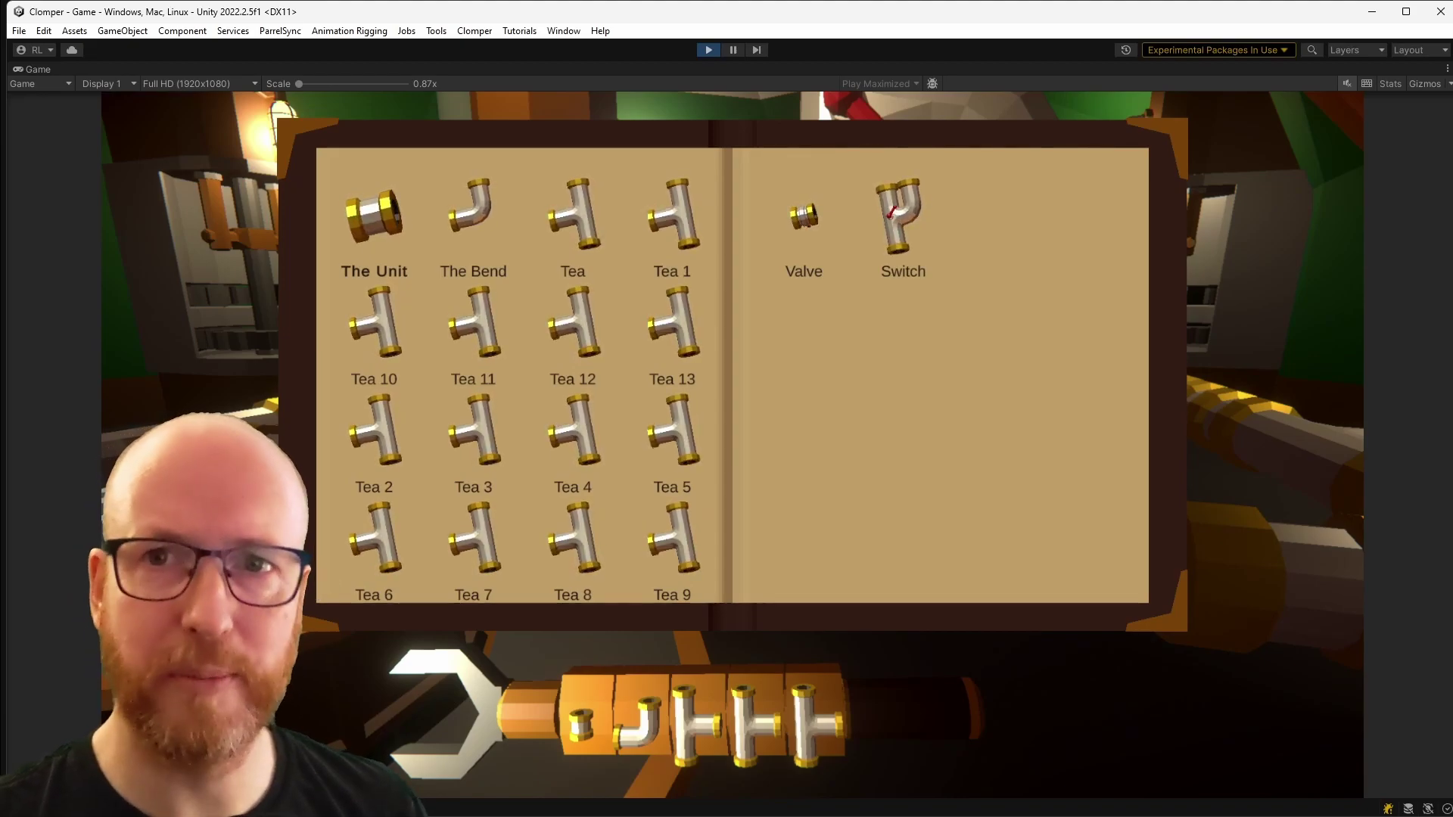
{"action": "key", "text": "Tab"}
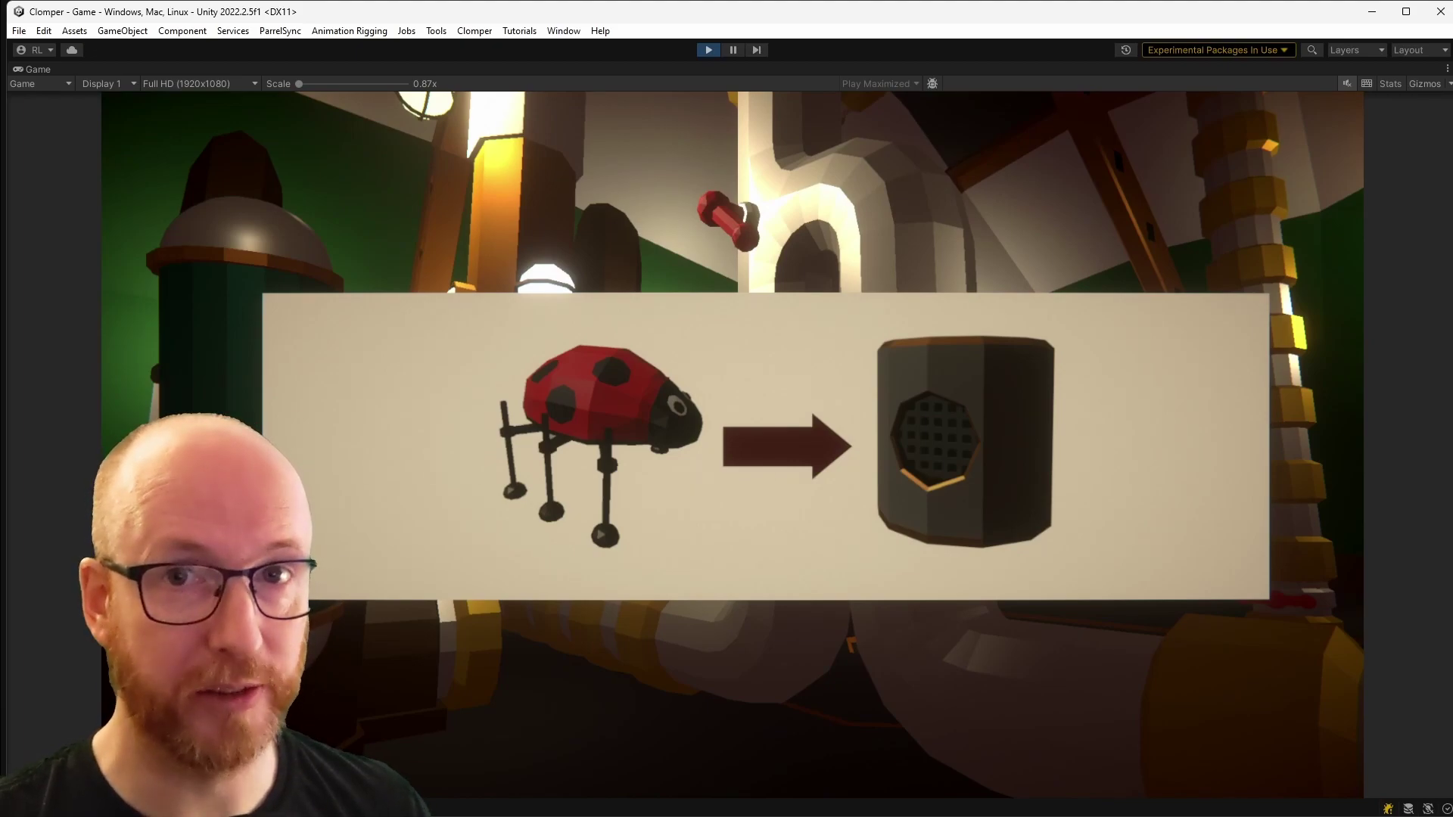
{"action": "key", "text": "space"}
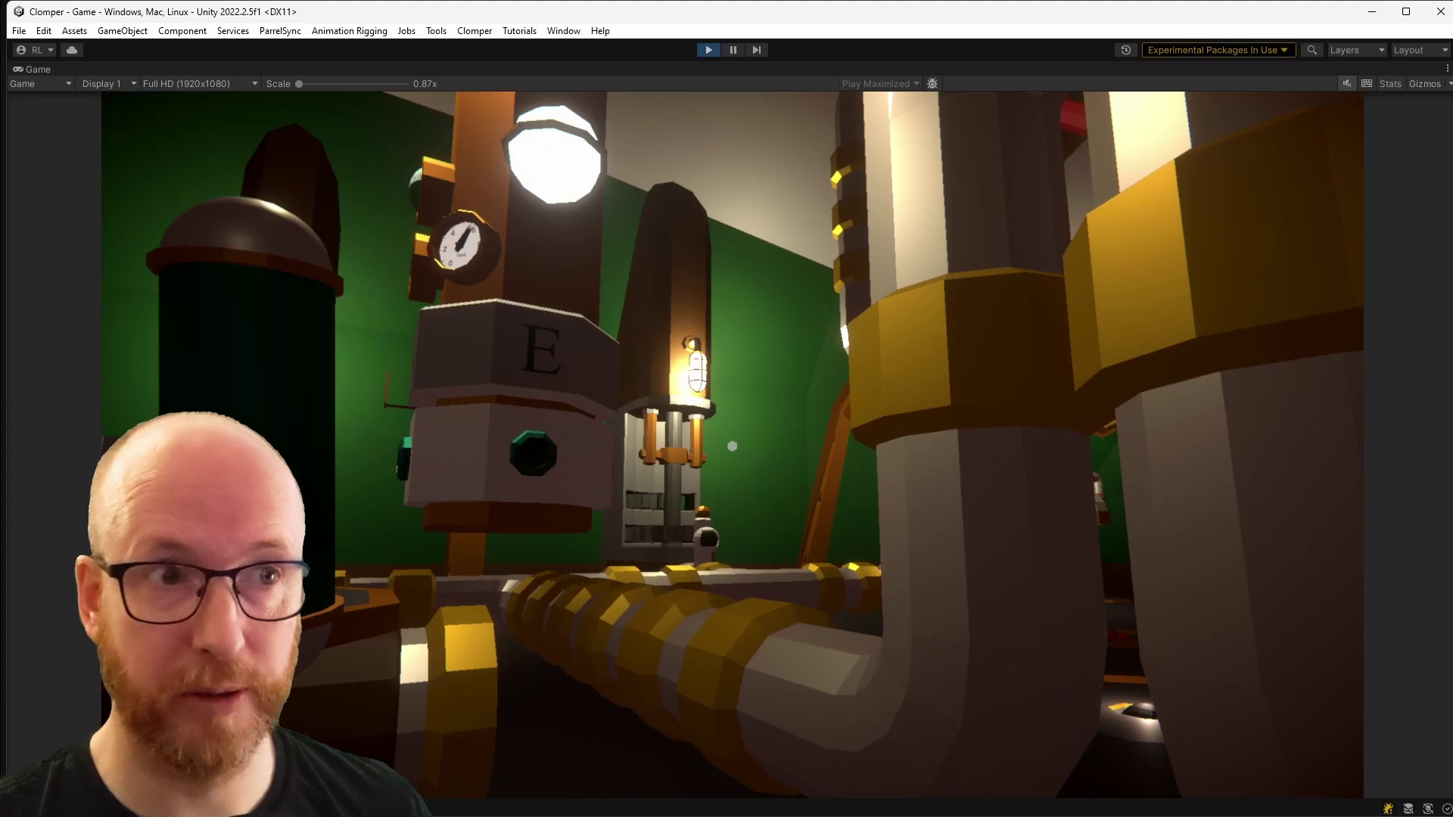
- Aim at the green knob on the column's E side and toggle the inventory open and closed repeatedly
{"action": "key", "text": "a"}
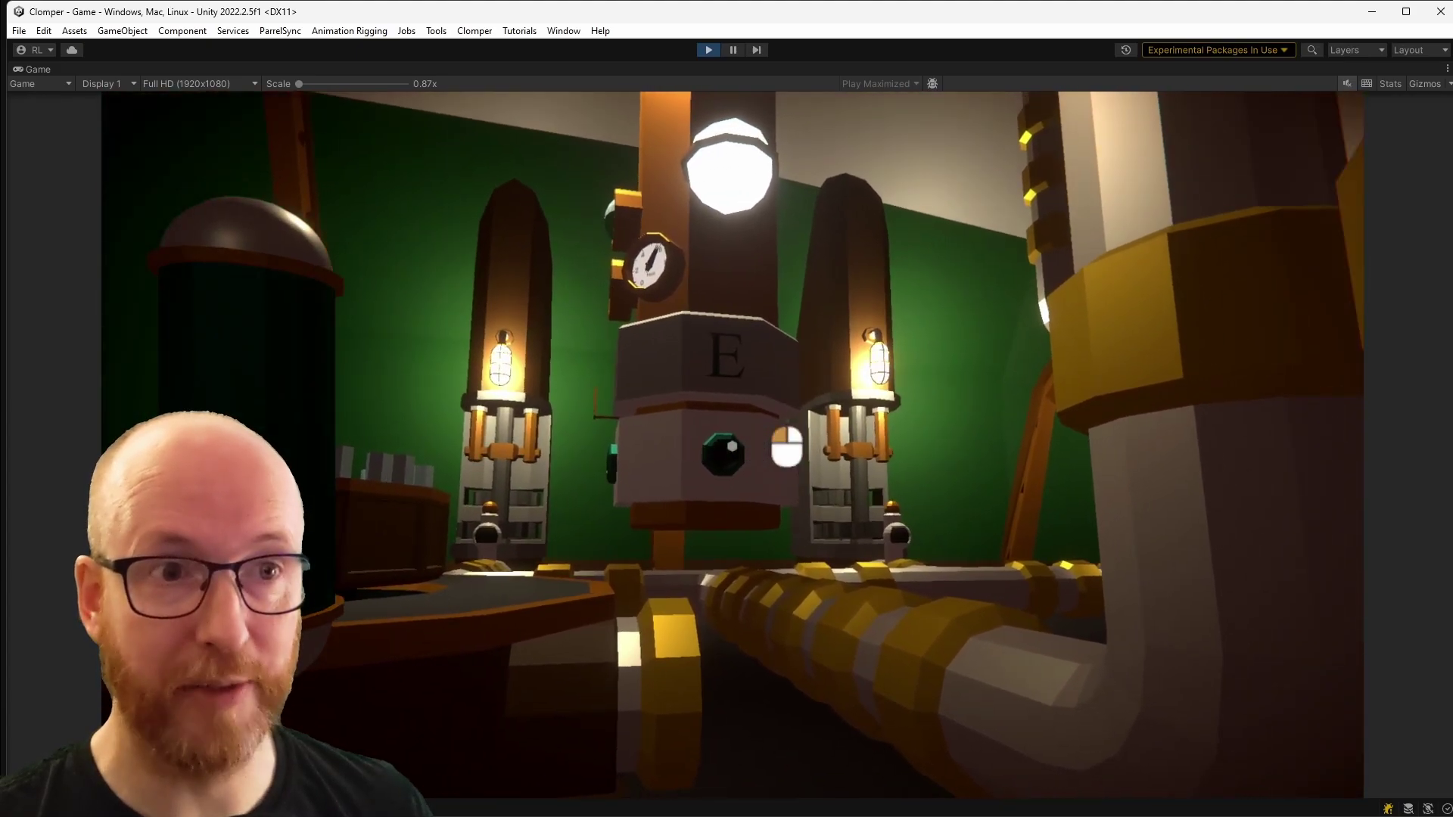
{"action": "key", "text": "e"}
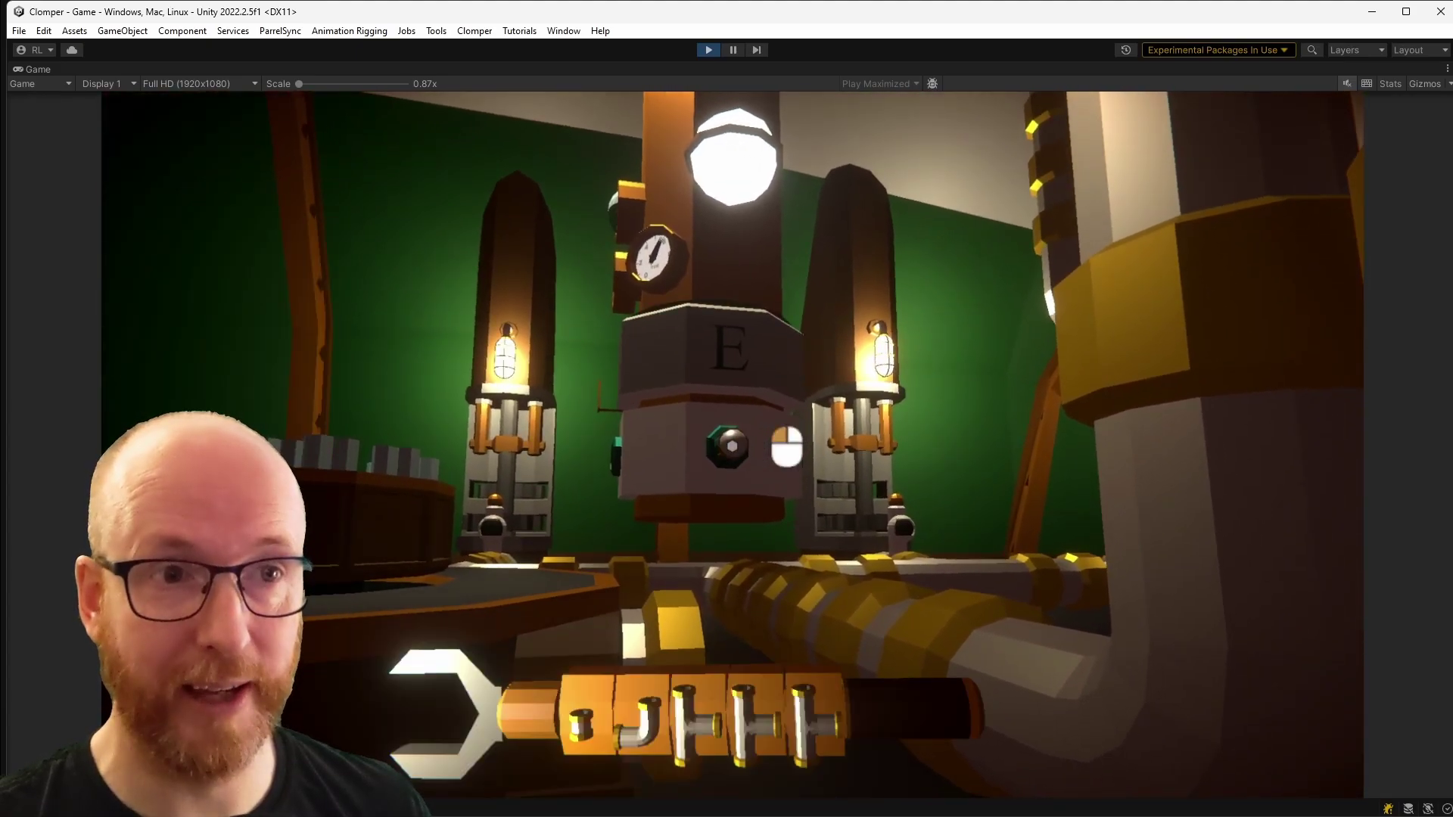
{"action": "key", "text": "Tab"}
{"action": "key", "text": "Tab"}
{"action": "key", "text": "Tab"}
{"action": "key", "text": "Tab"}
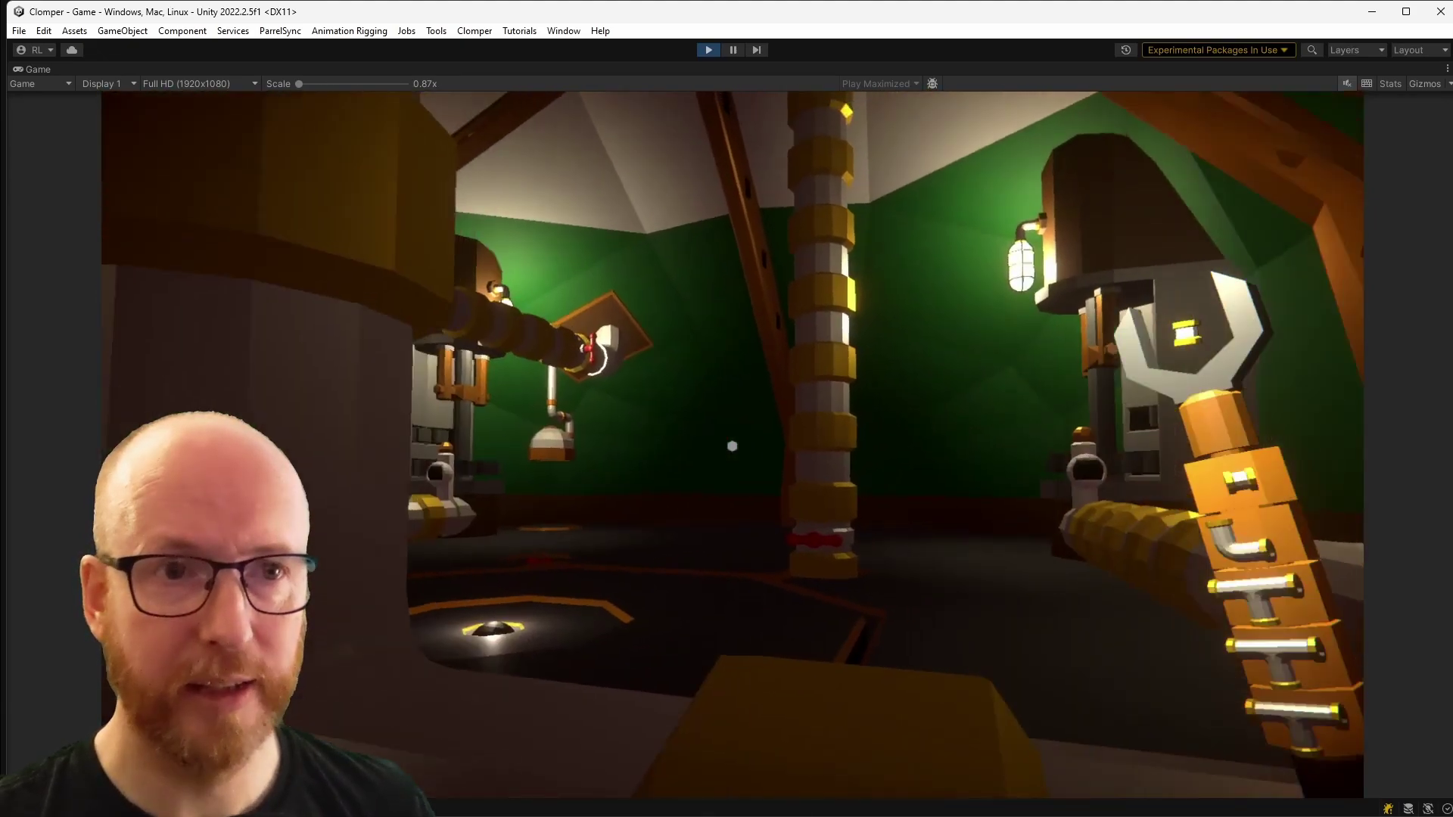
- Walk to the bell-shaped viewer hanging by the green wall, look through its viewfinder, and step back out
{"action": "key", "text": "w"}
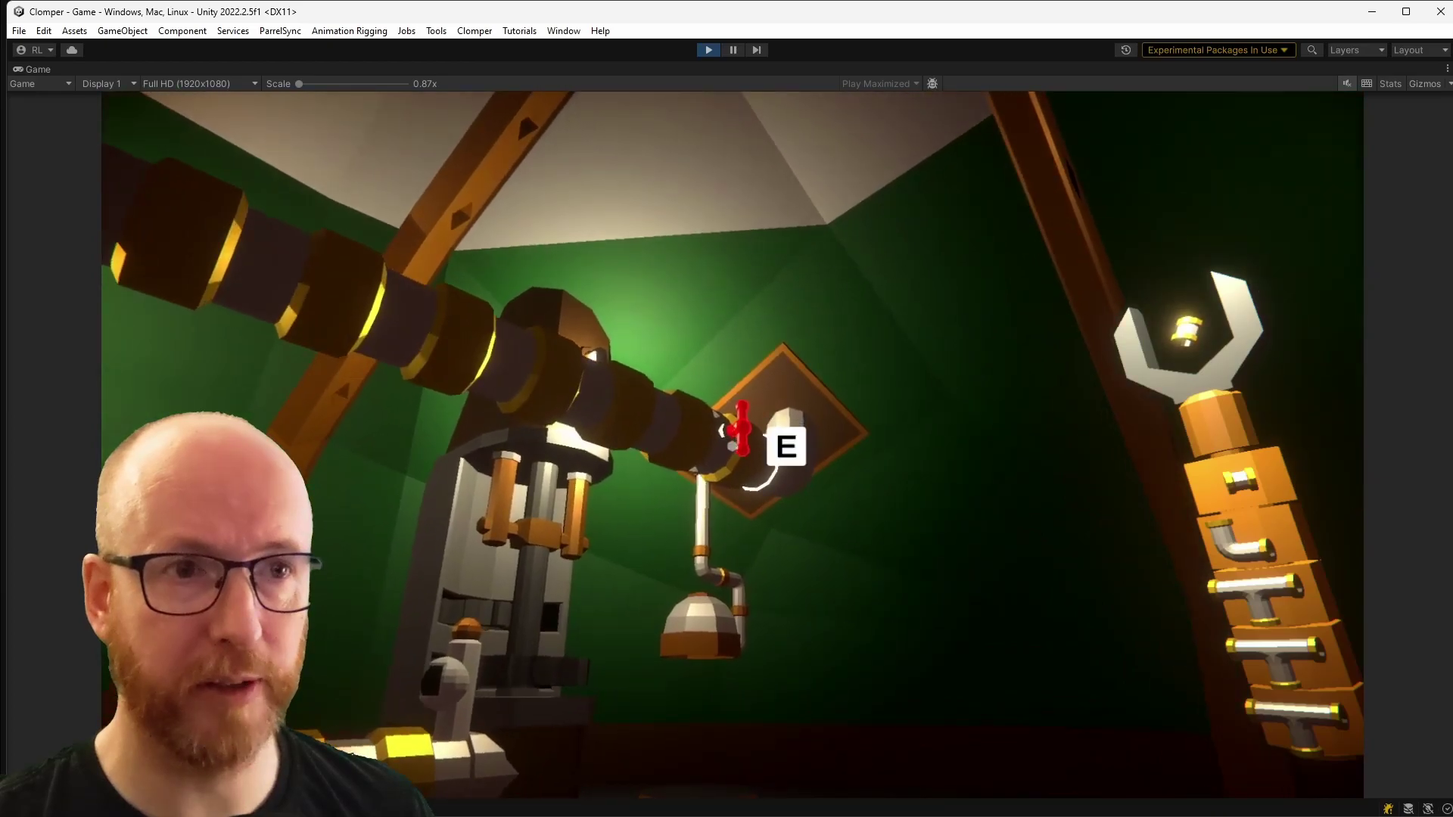
{"action": "key", "text": "w"}
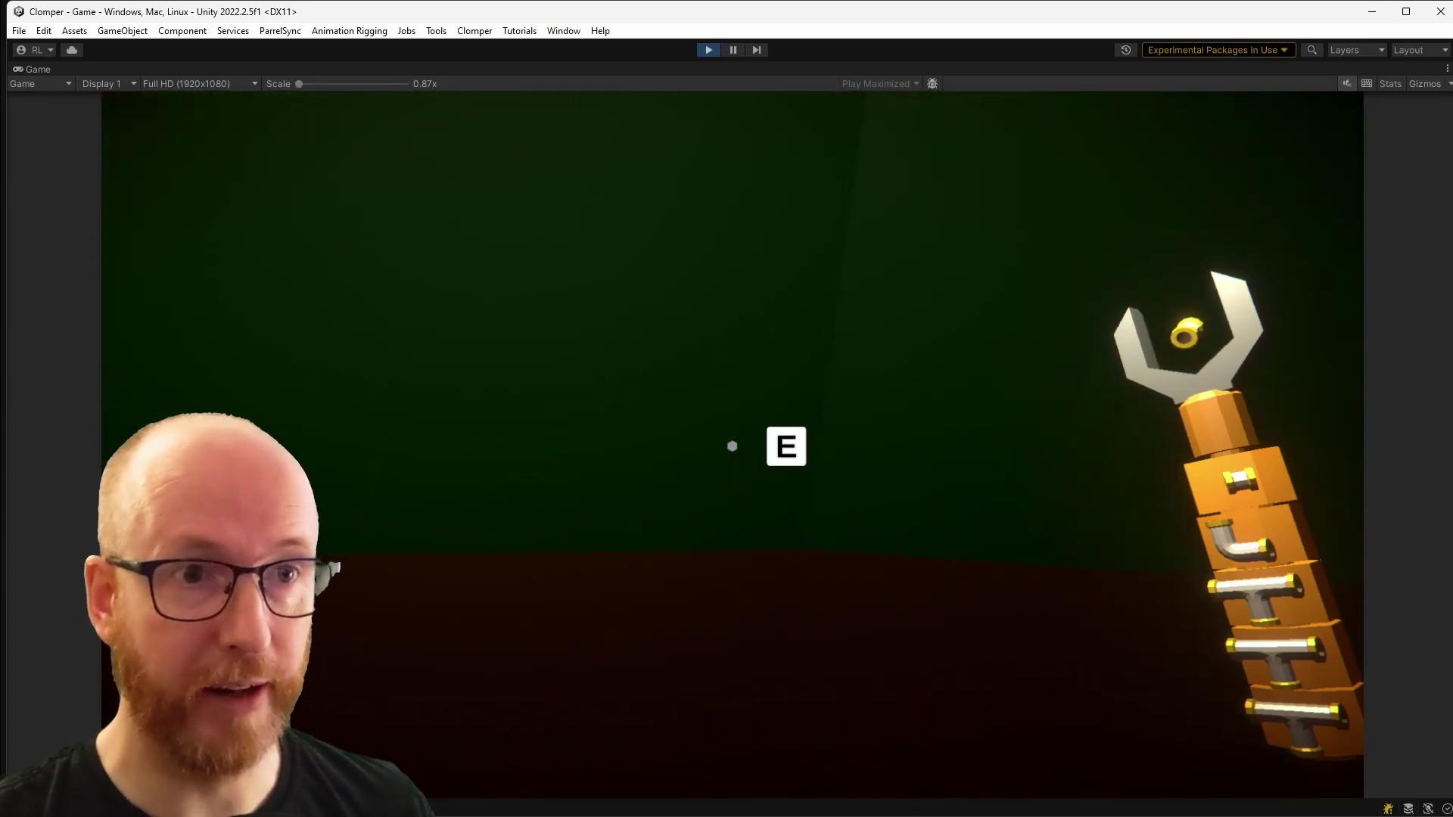
{"action": "key", "text": "e"}
{"action": "key", "text": "e"}
{"action": "key", "text": "s"}
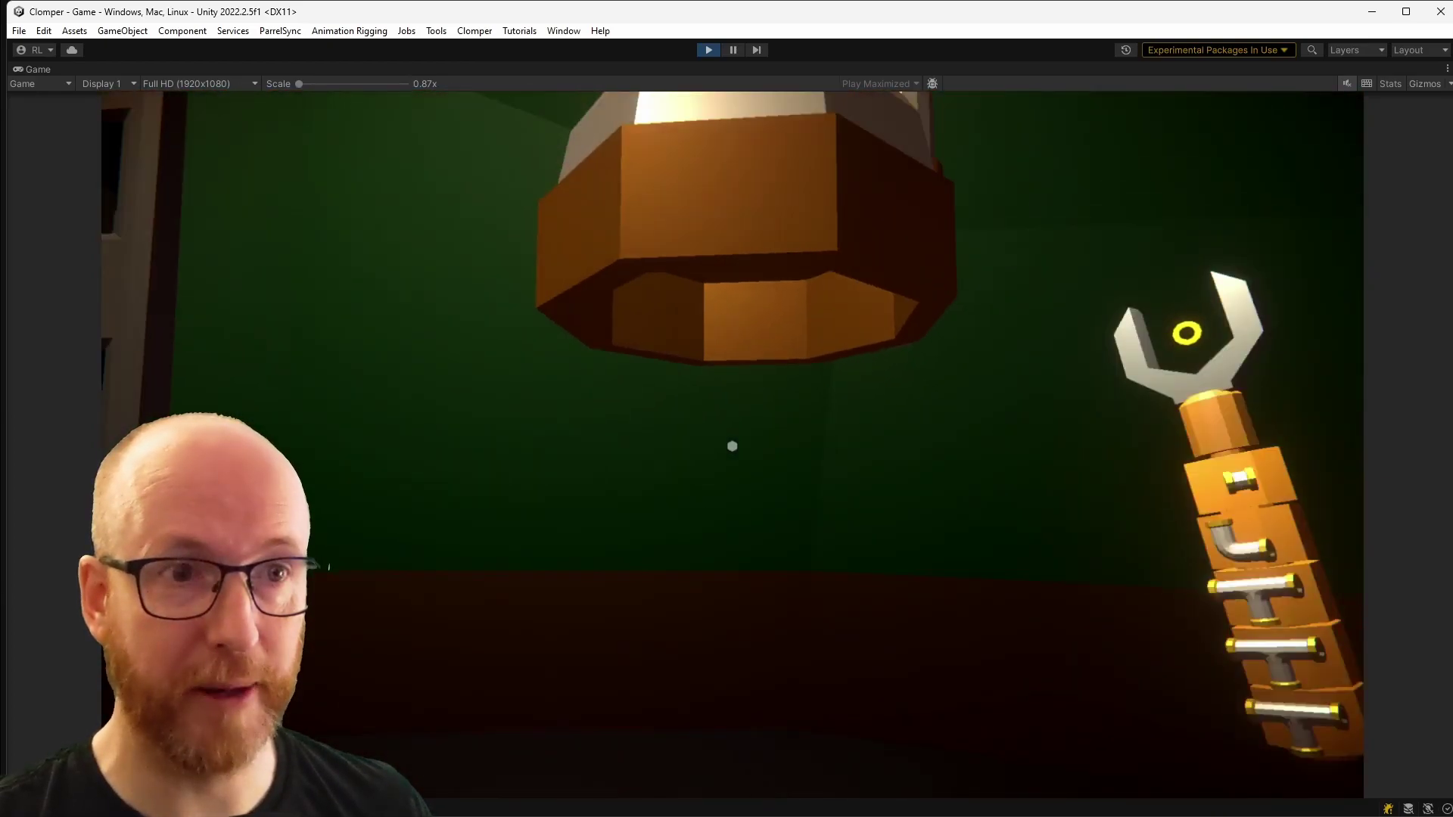
{"action": "key", "text": "w"}
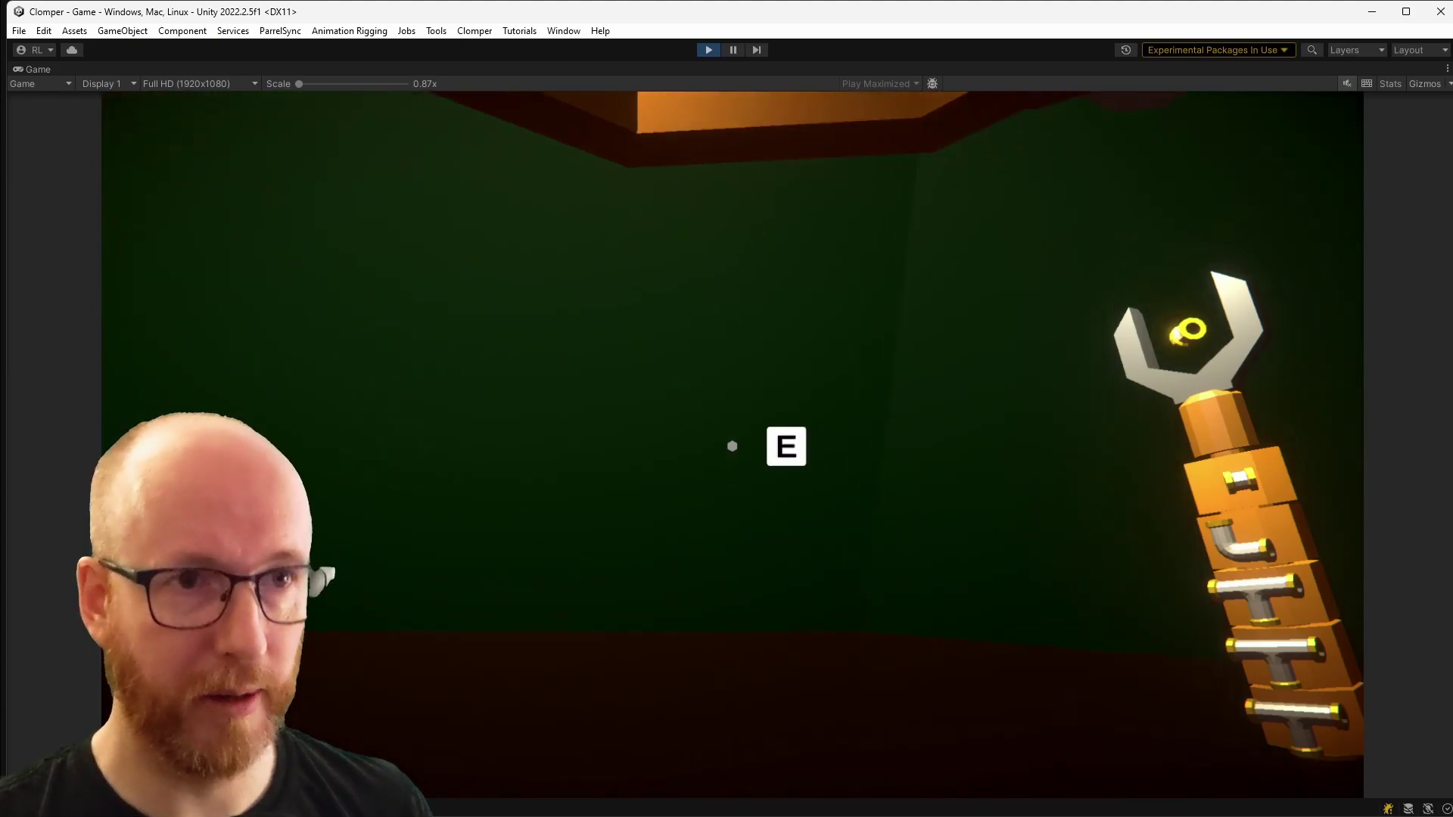
{"action": "key", "text": "e"}
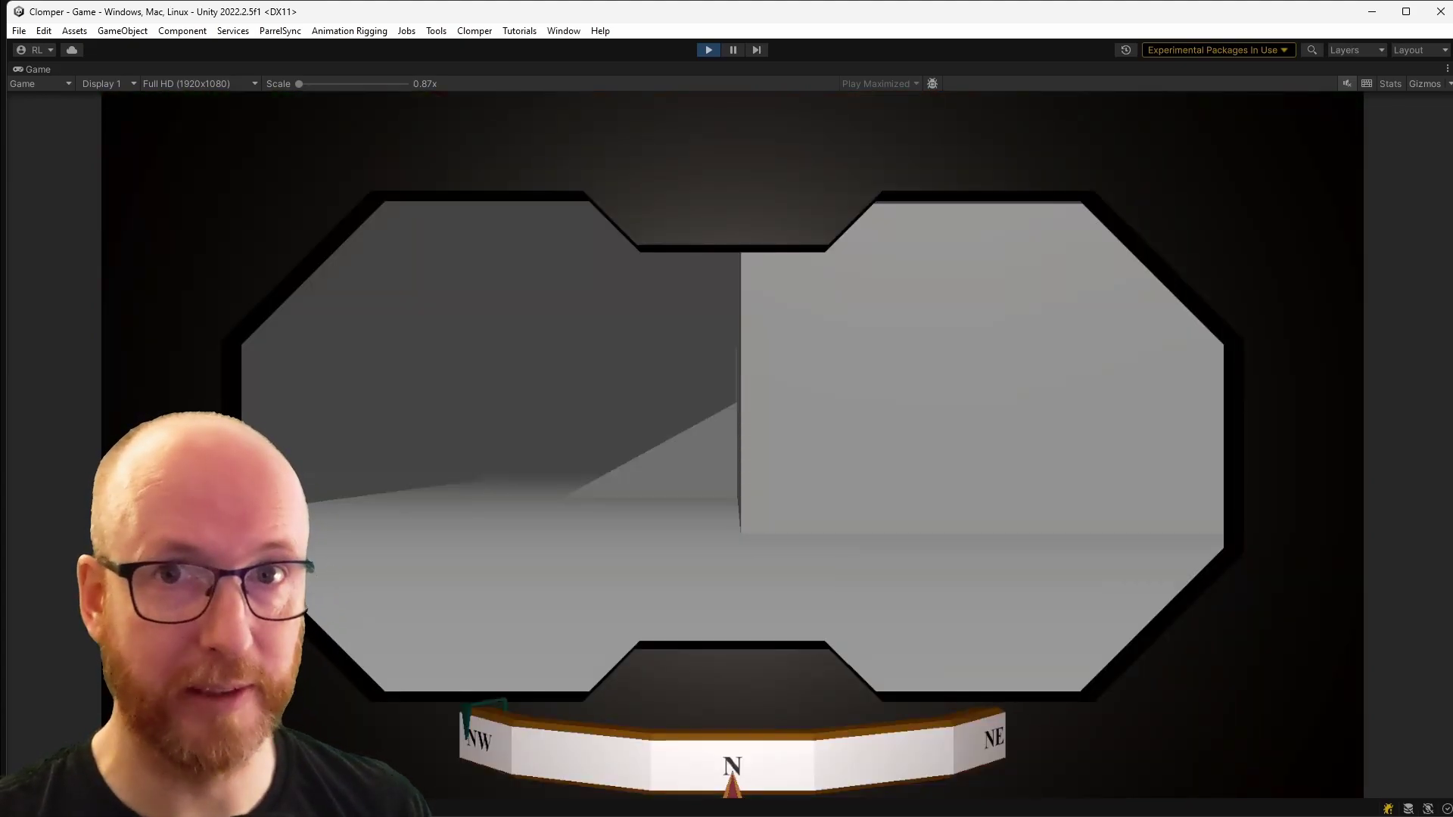
{"action": "key", "text": "e"}
{"action": "key", "text": "s"}
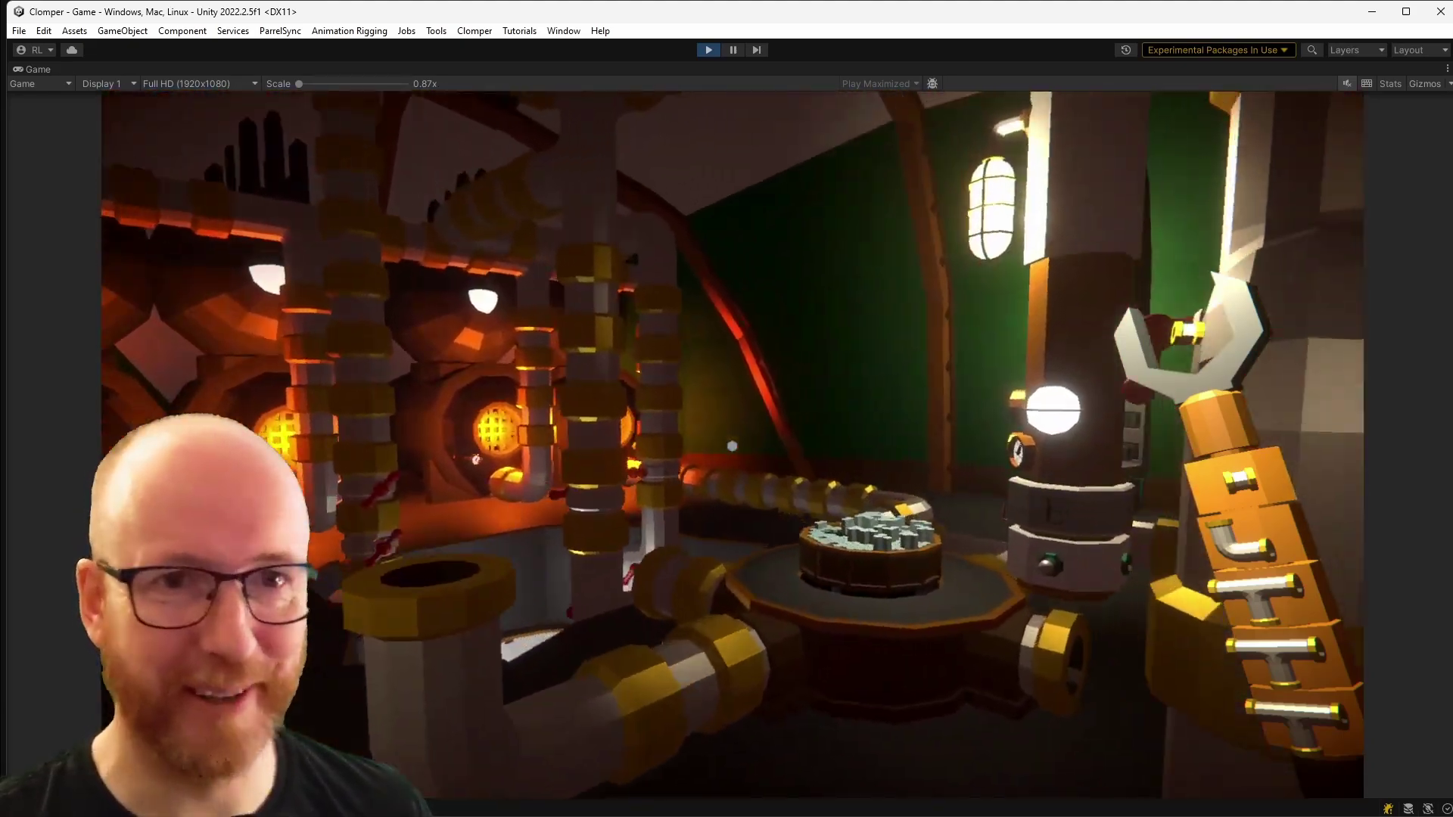
- Return to the knob on the column's E side and check the interaction prompt with the inventory book open
{"action": "key", "text": "w"}
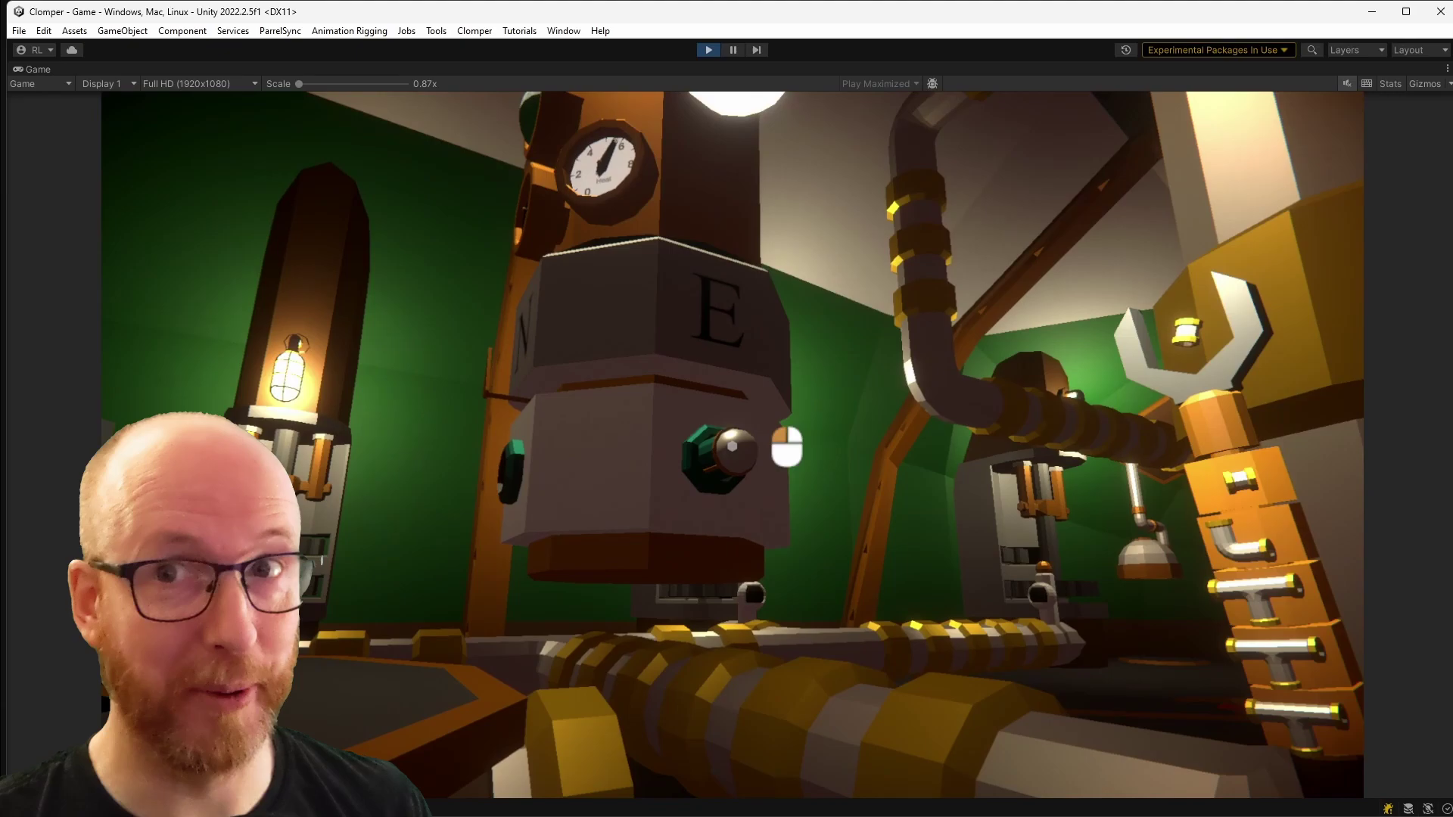
{"action": "left_click", "coordinate": [732, 446]}
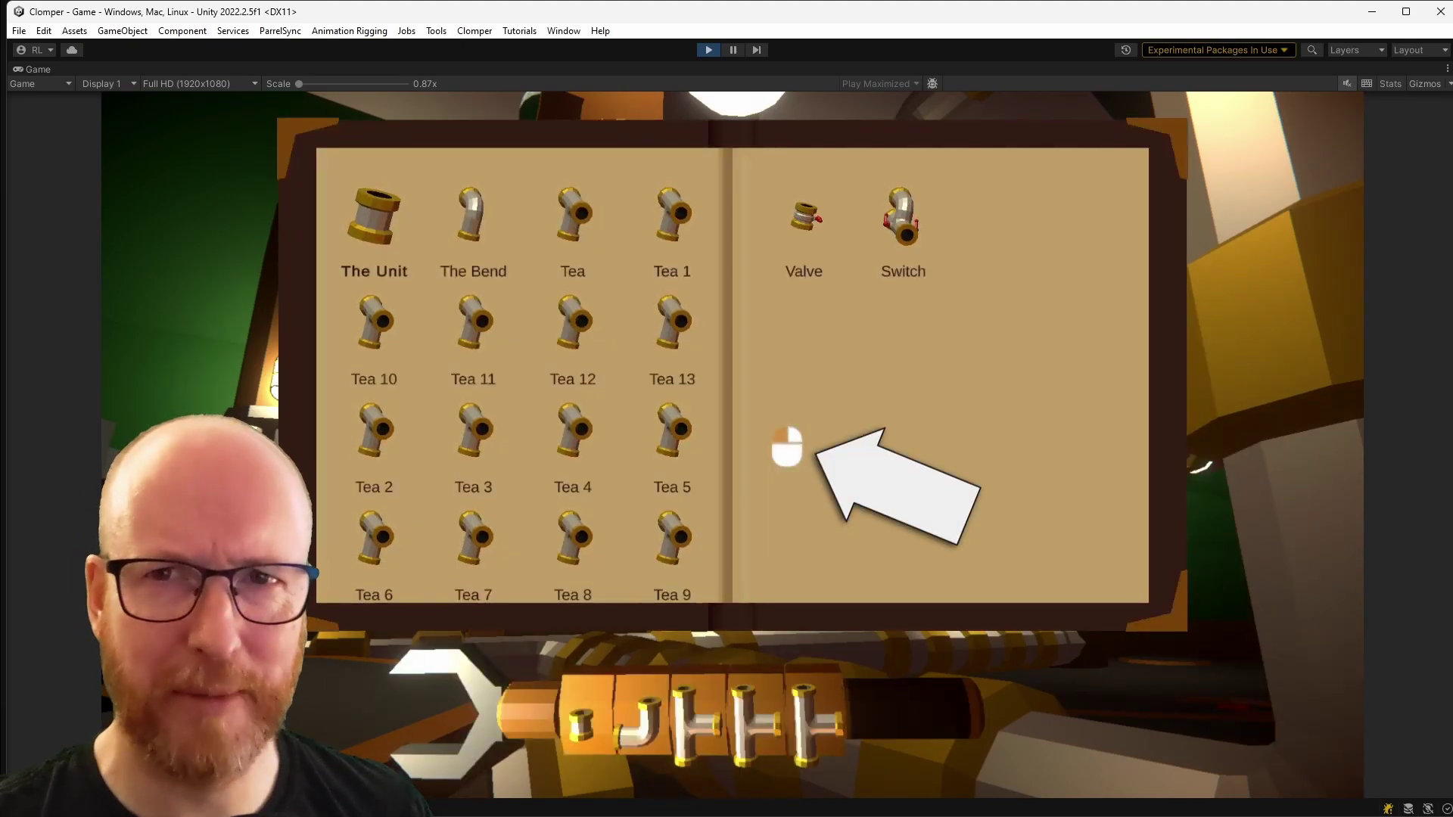
{"action": "left_click", "coordinate": [787, 446]}
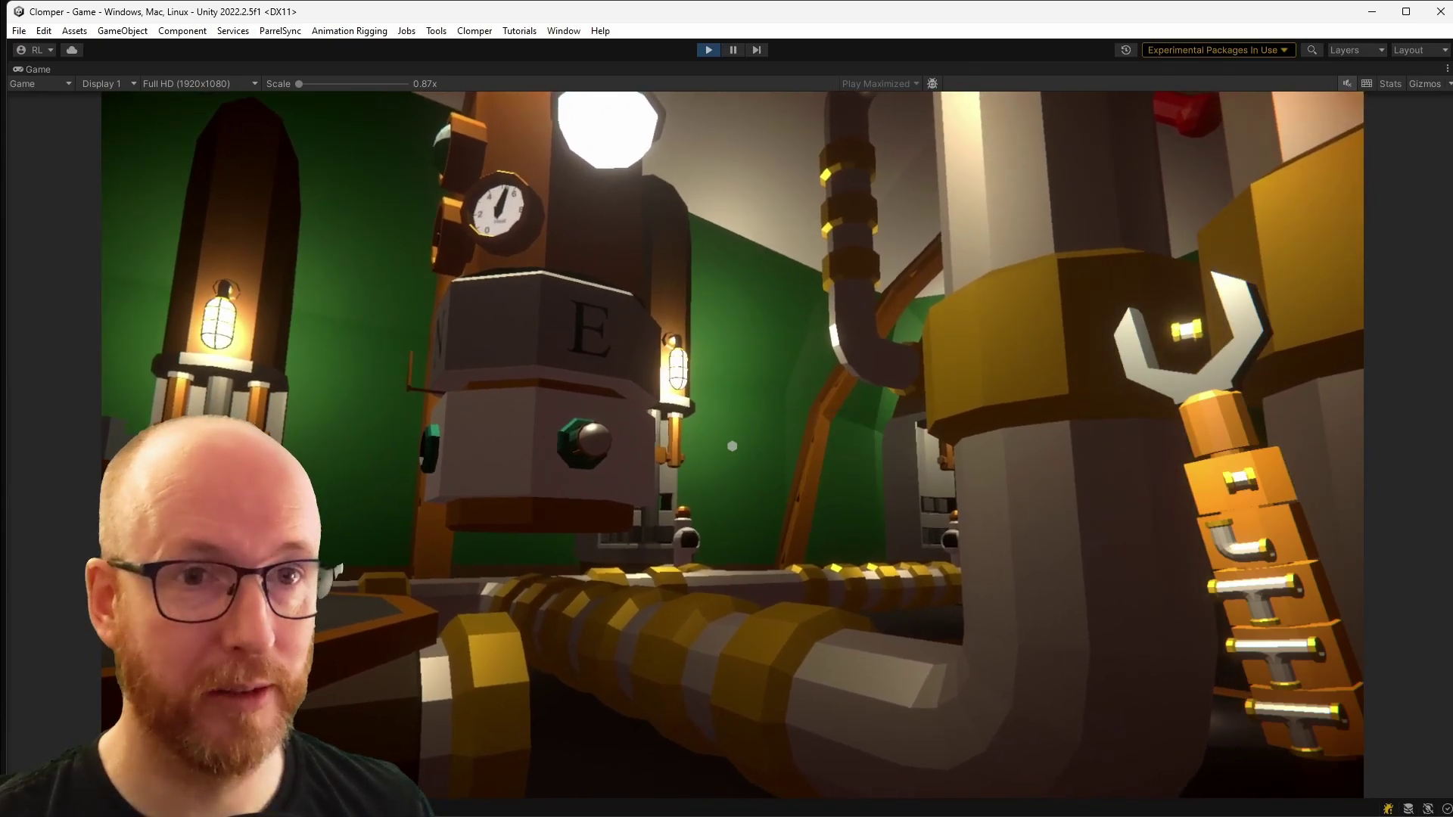
{"action": "key", "text": "Tab"}
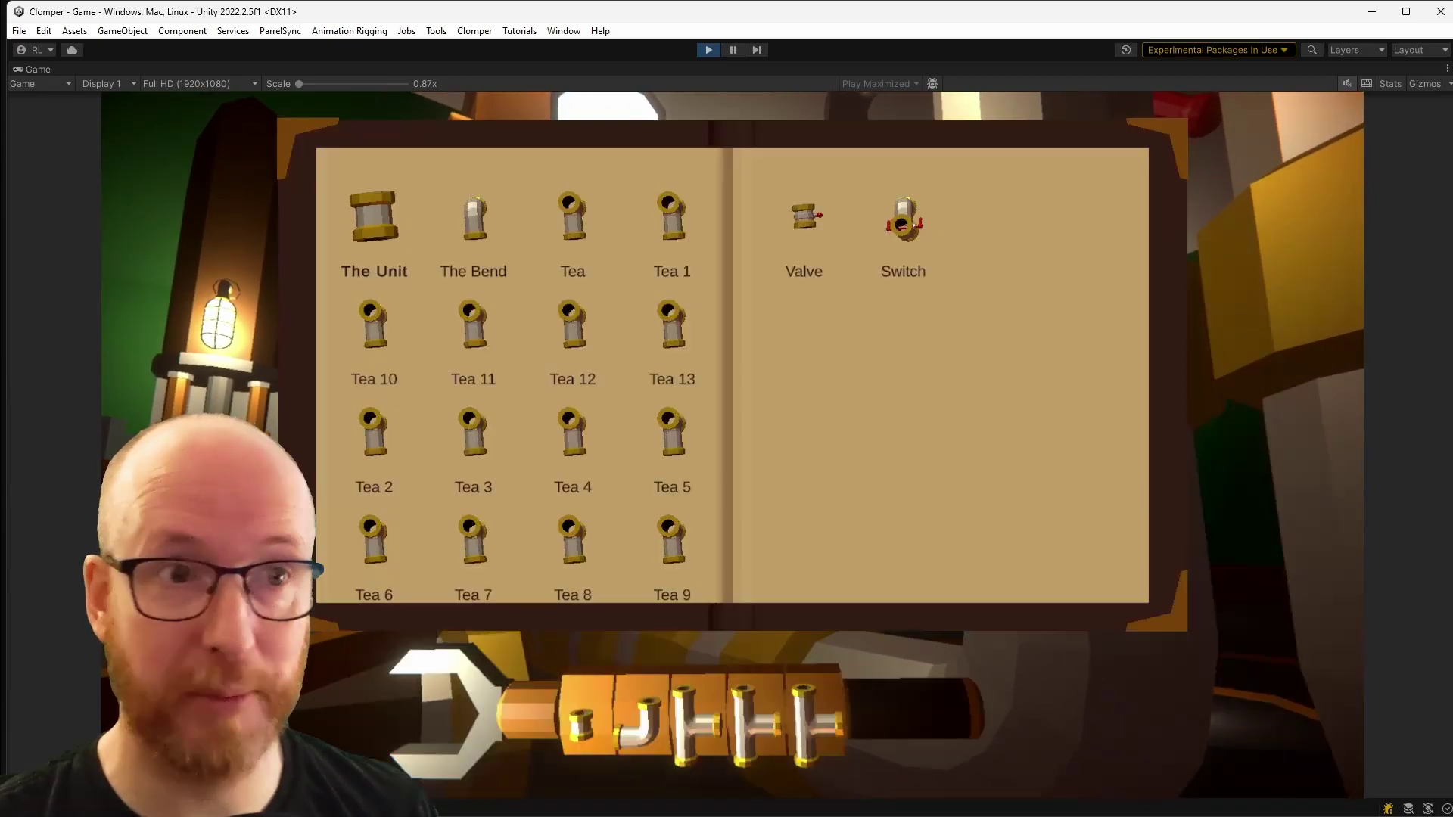
{"action": "key", "text": "Tab"}
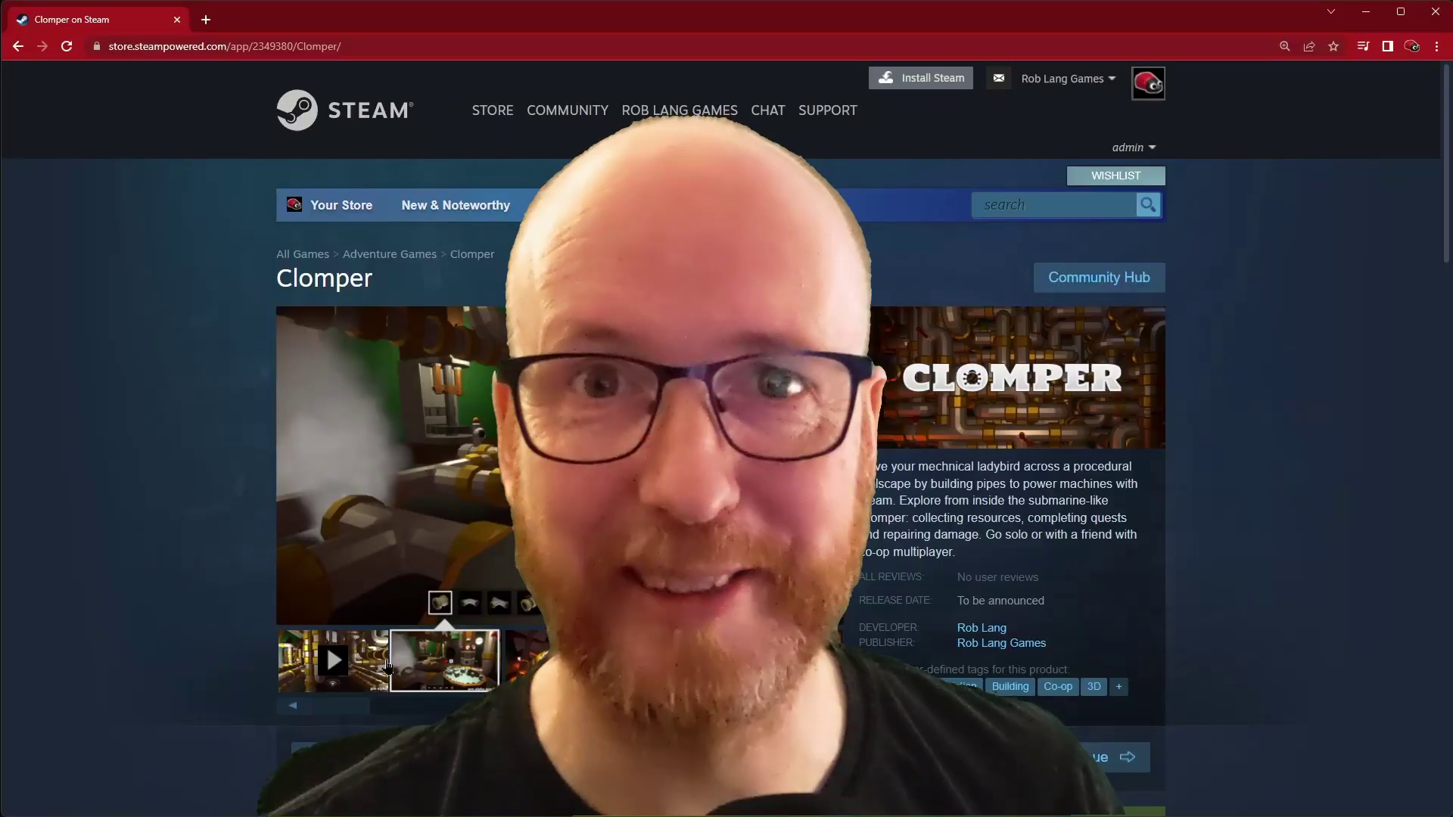
- Switch to Clomper's Steam store page and select the Alpha Gameplay video
{"action": "left_click", "coordinate": [340, 670]}
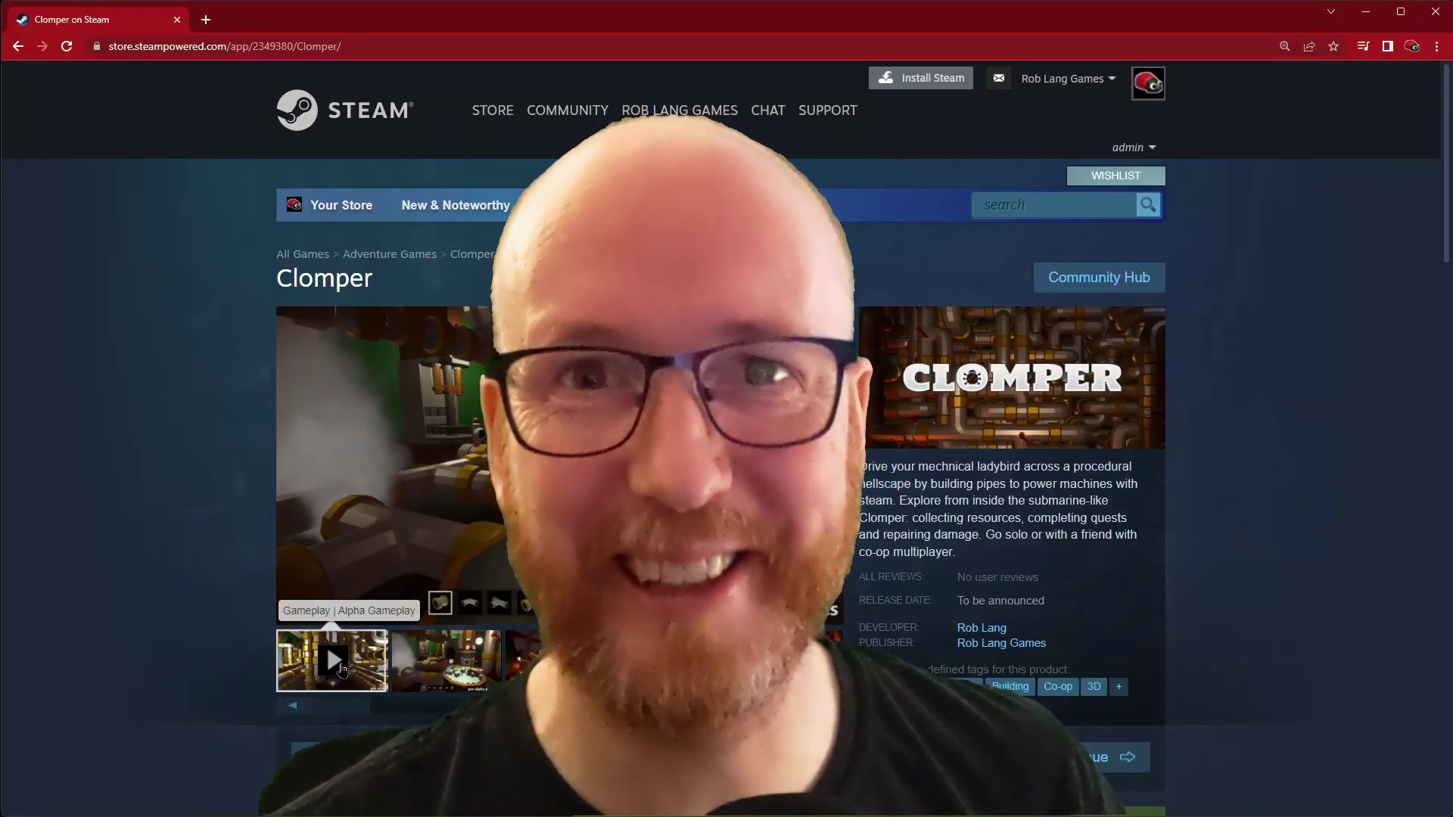